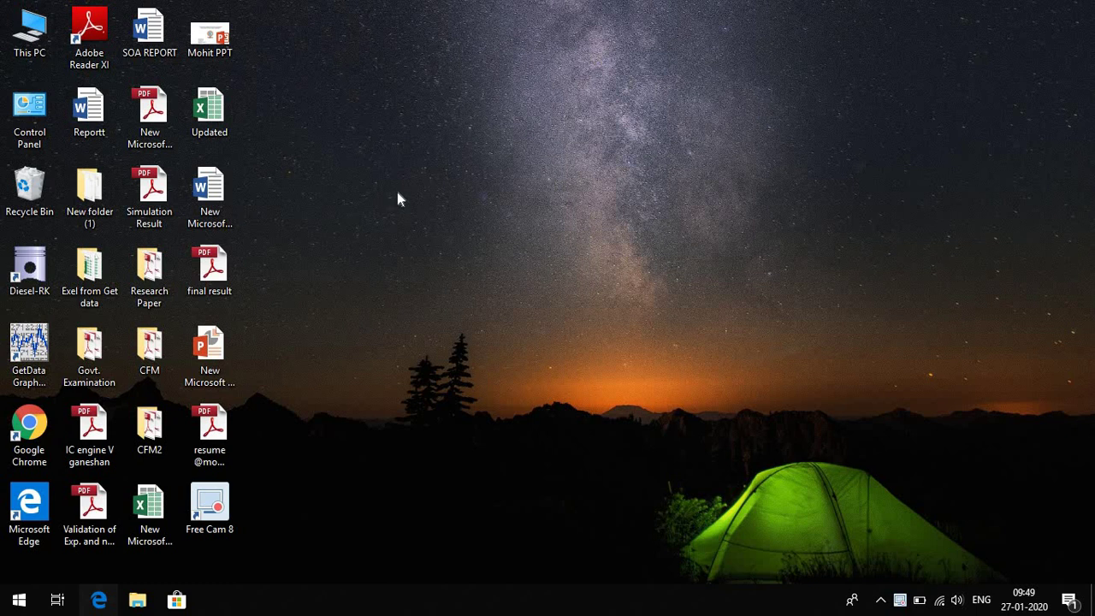
# - Launch Diesel-RK from its desktop shortcut, opening the repository with NEW 7.drk loaded
pyautogui.doubleClick(40, 271)
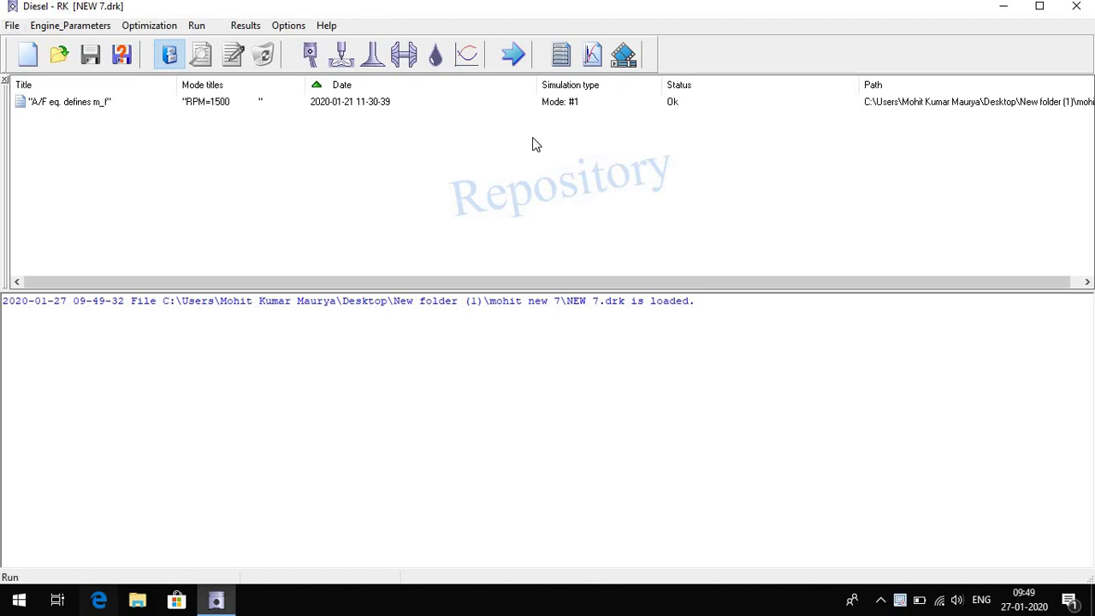
# - Start a new four-stroke DI diesel project in the wizard and reach the engine layout page
pyautogui.click(15, 28)
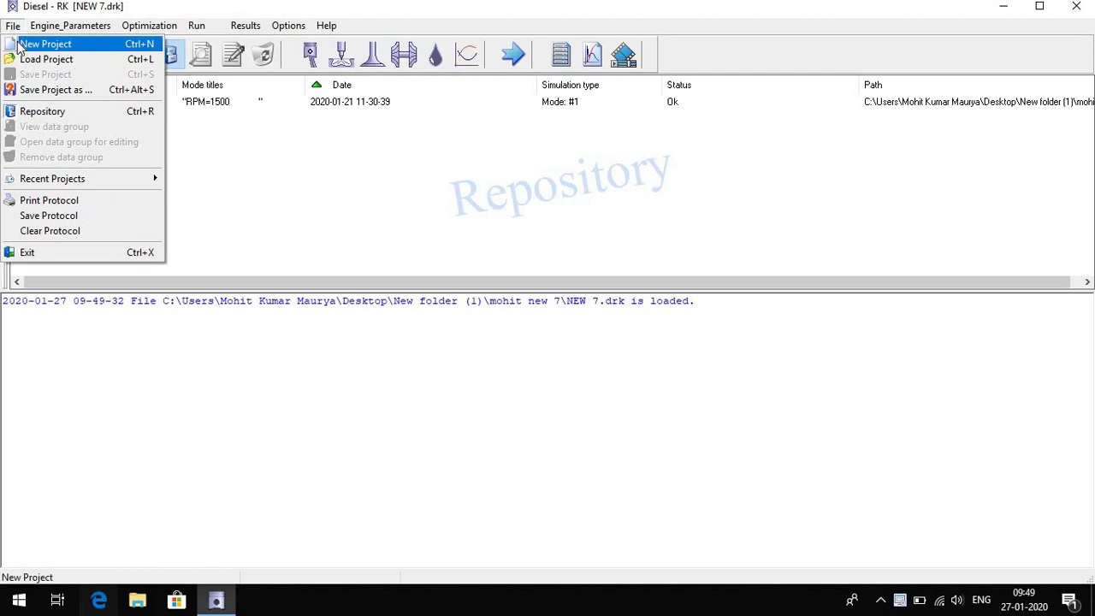
pyautogui.click(18, 47)
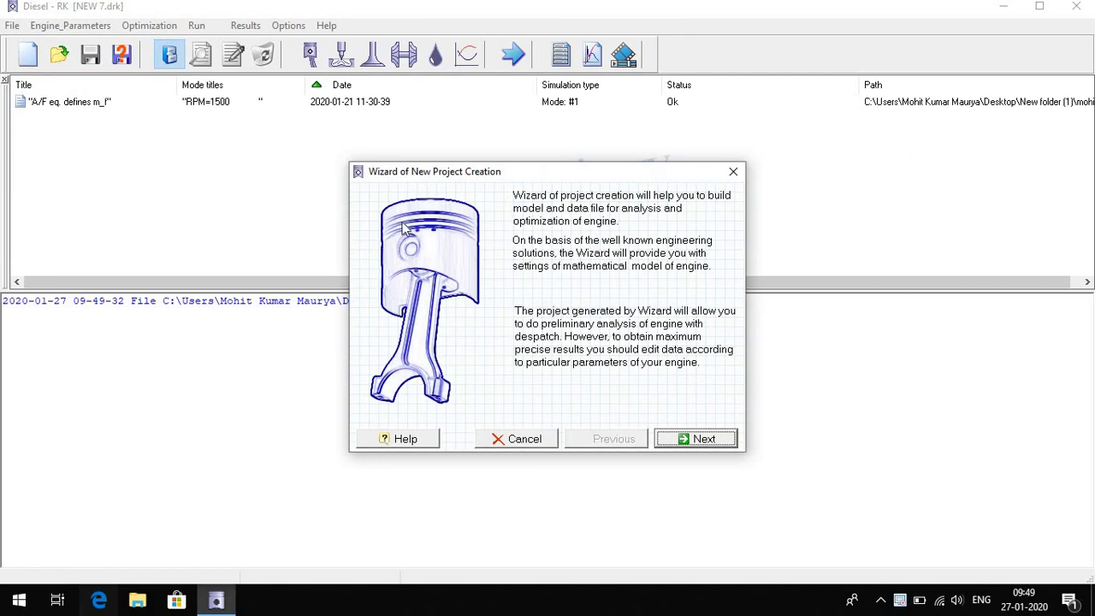
pyautogui.click(678, 440)
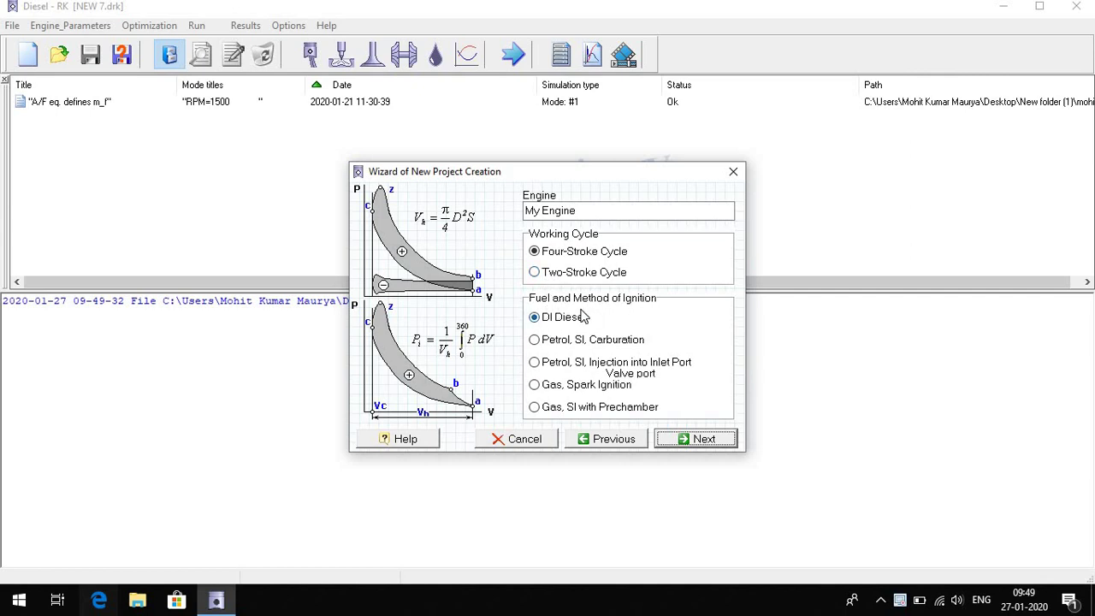
pyautogui.click(534, 363)
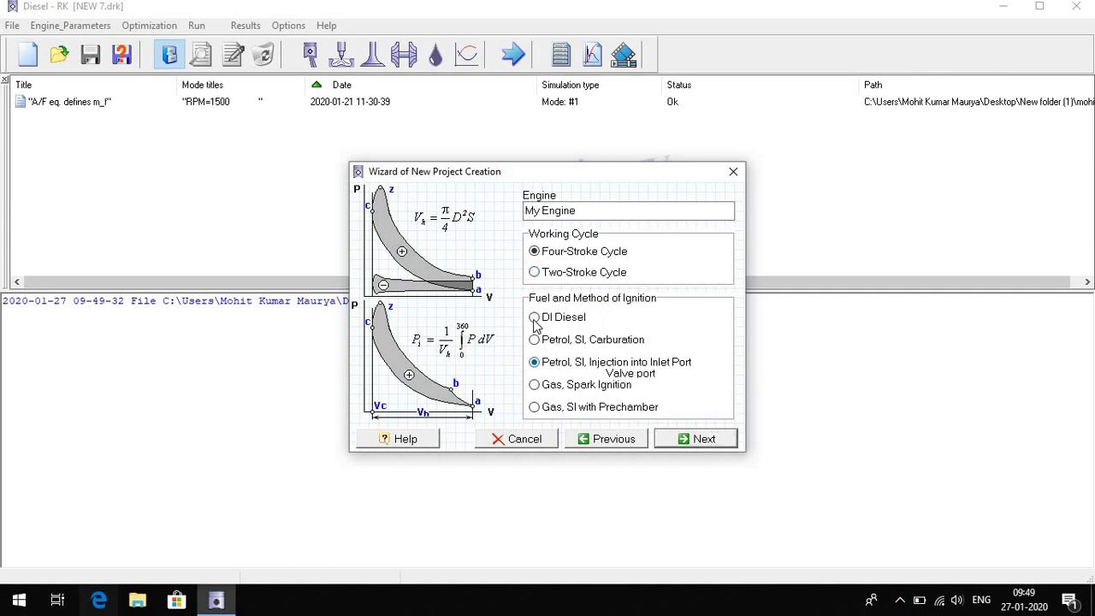
pyautogui.click(536, 317)
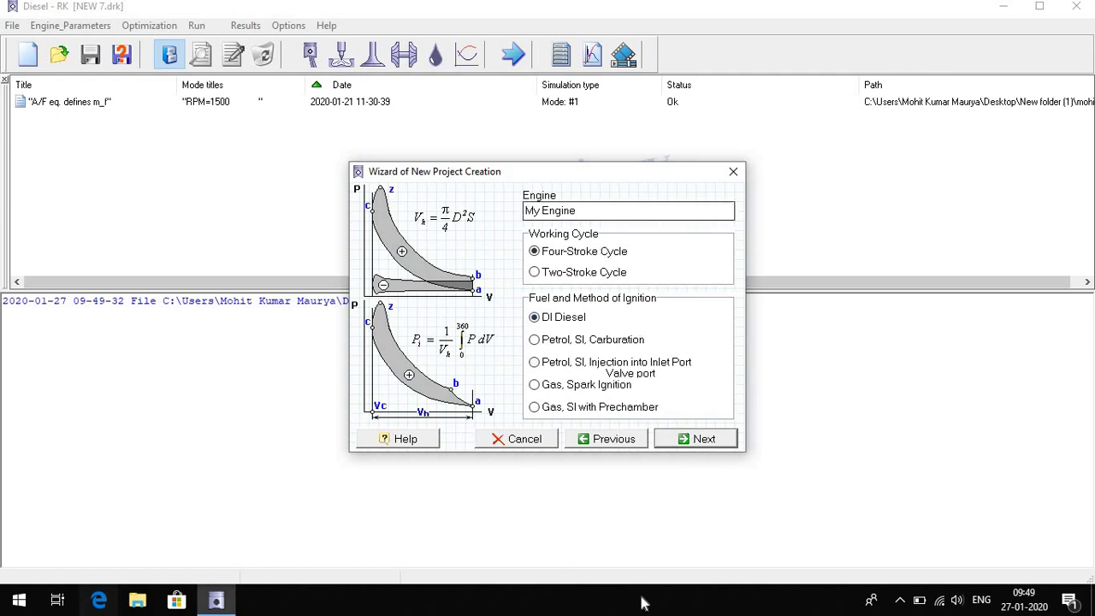
pyautogui.click(676, 445)
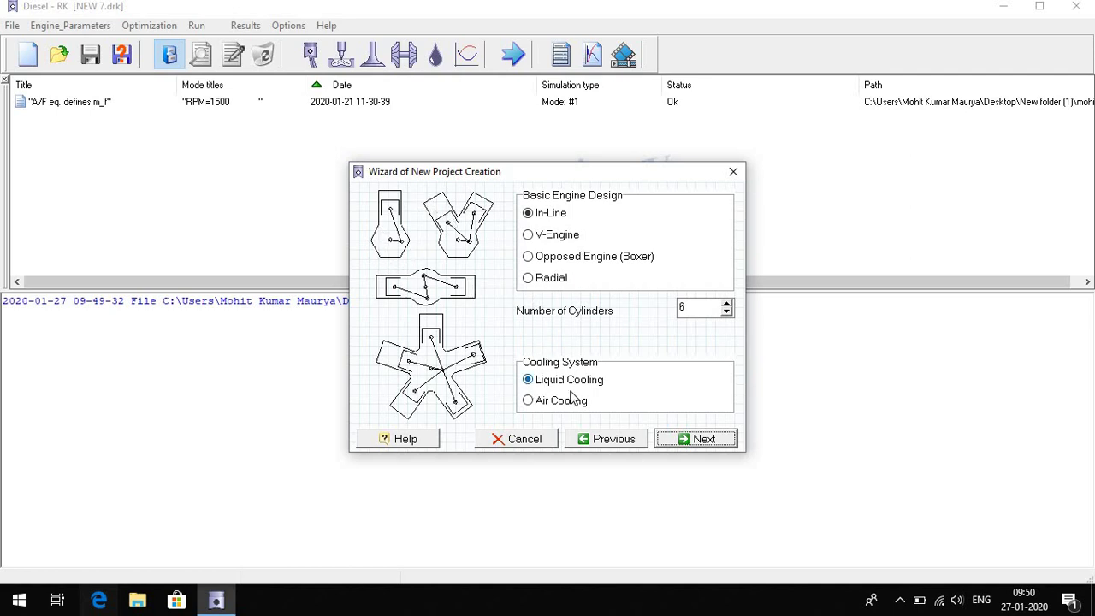
# - Reduce the number of cylinders to 1 and advance to the cylinder dimensions page
pyautogui.click(724, 313)
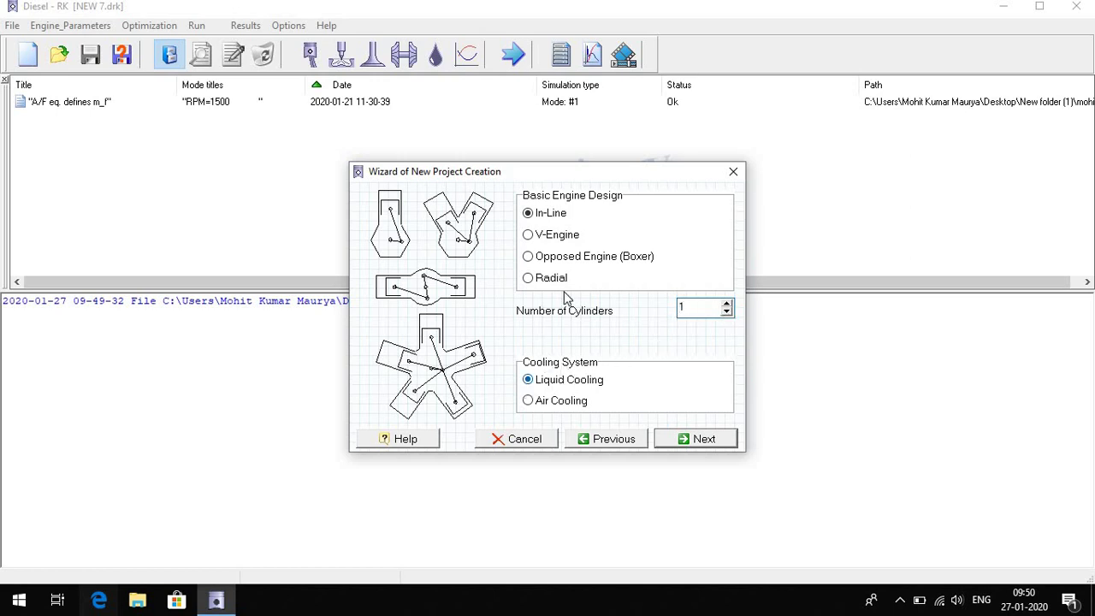
pyautogui.click(700, 440)
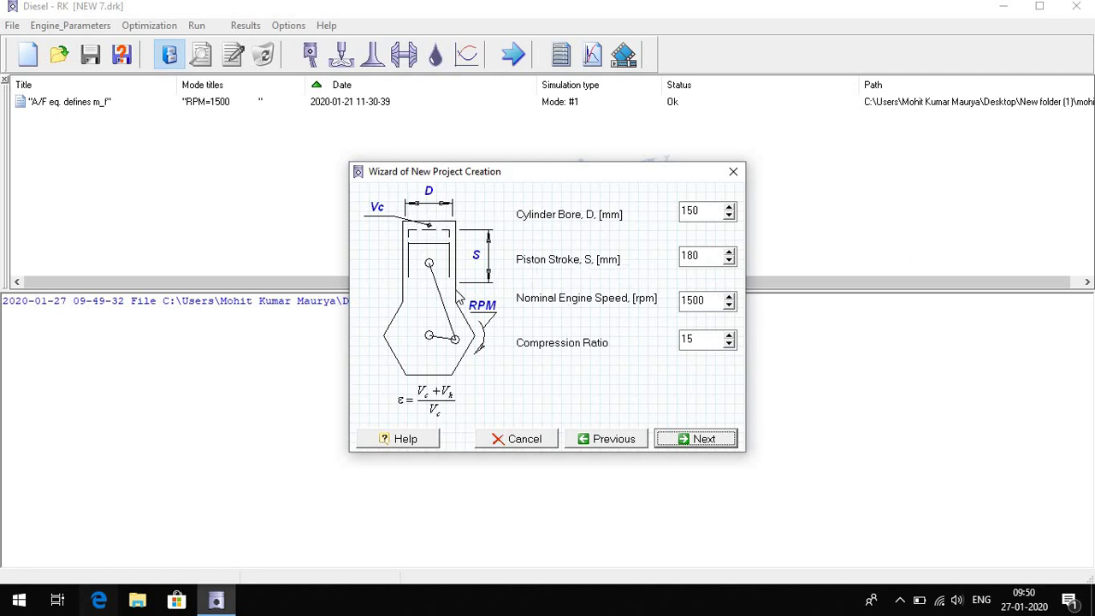
# - Enter bore 87.5 mm, stroke 110 mm and compression ratio 17.5, keeping 1500 rpm
pyautogui.click(712, 212)
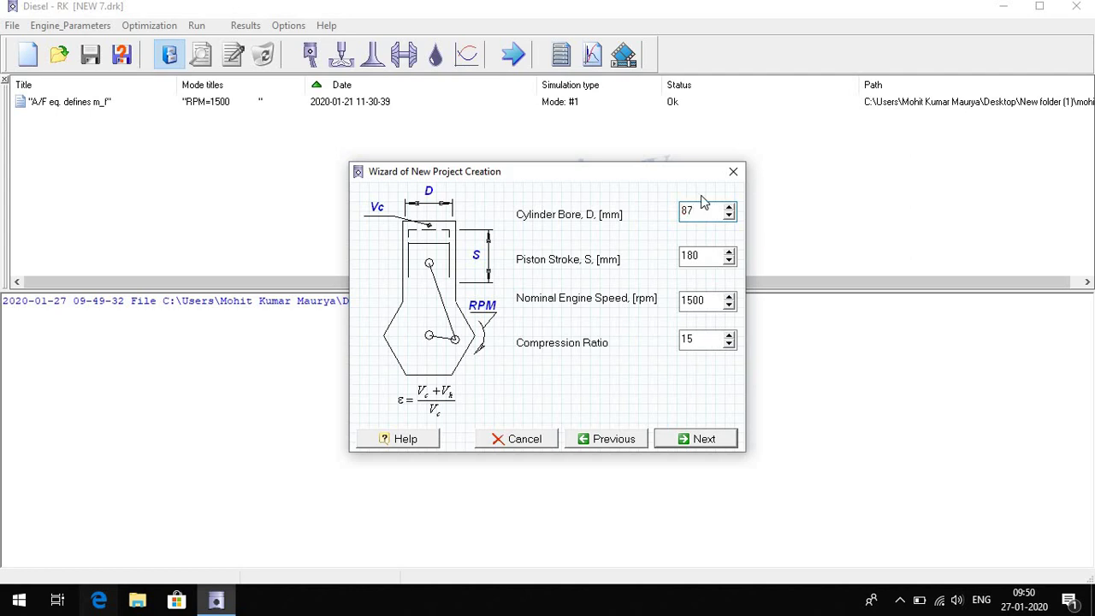
pyautogui.click(729, 259)
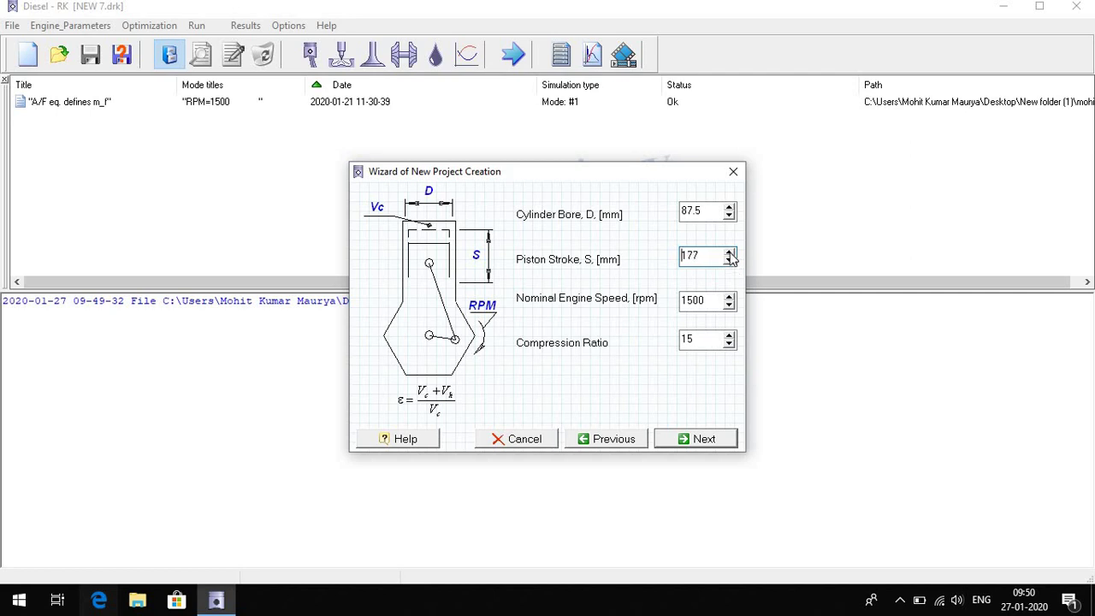
pyautogui.click(729, 253)
pyautogui.click(703, 340)
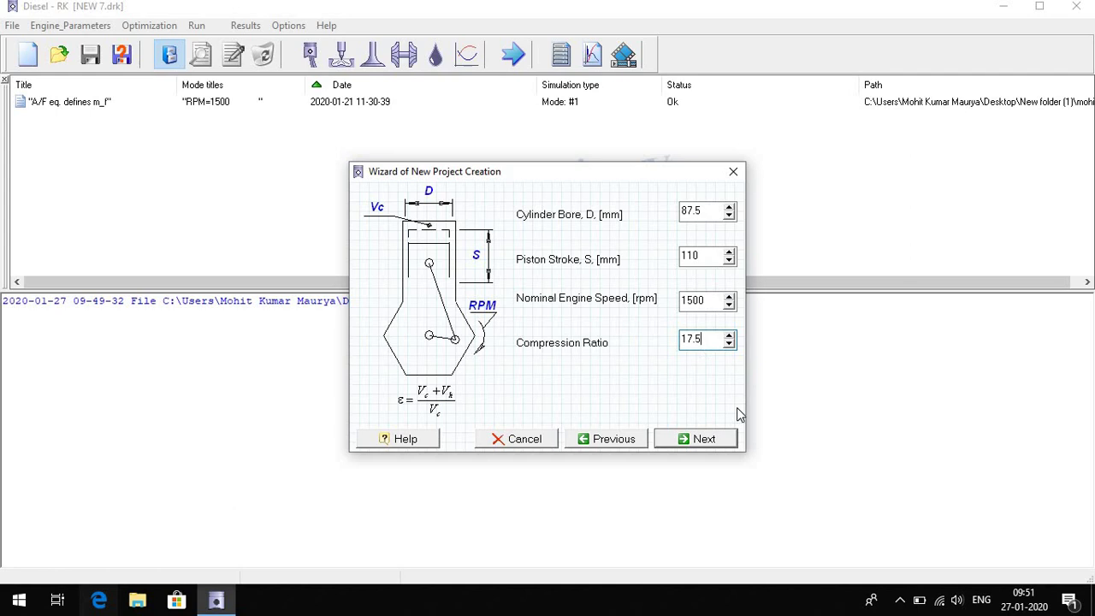
pyautogui.click(704, 440)
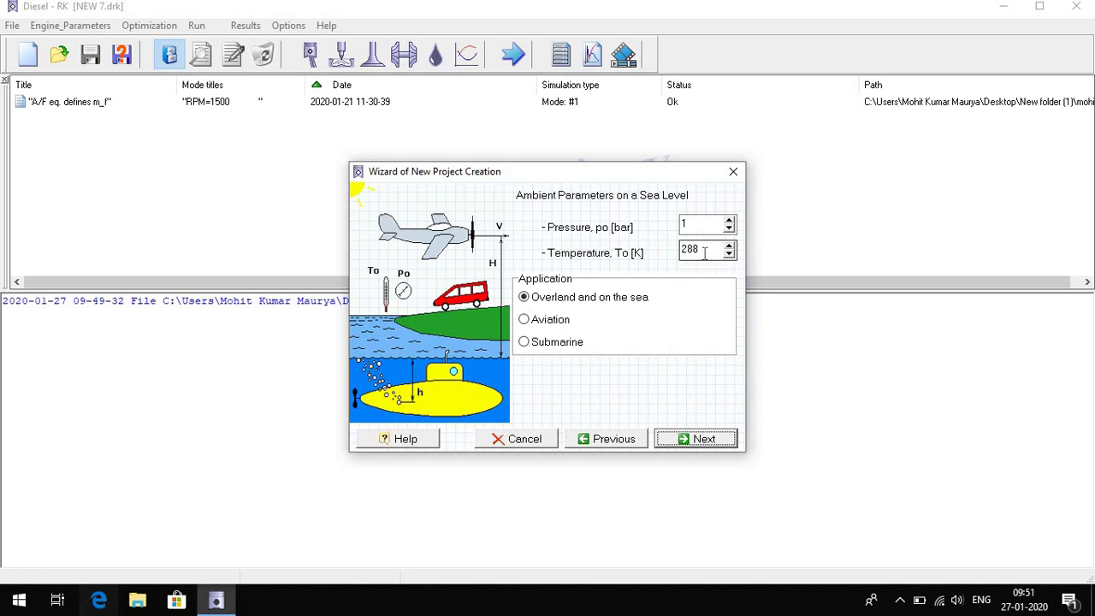
# - Keep ambient conditions at 1 bar, 288 K and choose a naturally aspirated two-valve engine
pyautogui.click(697, 440)
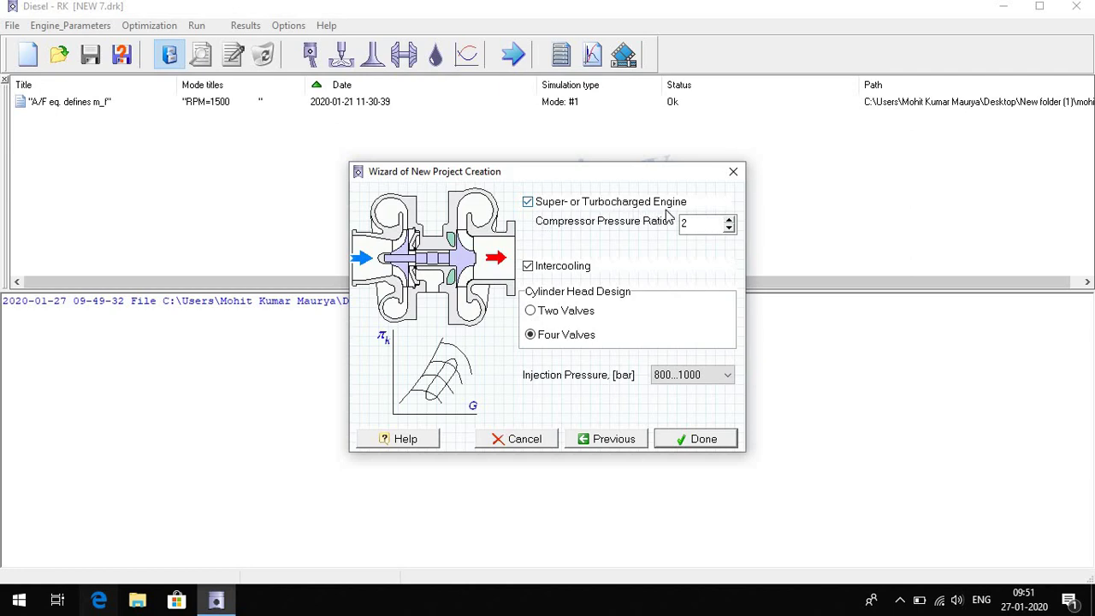
pyautogui.click(528, 202)
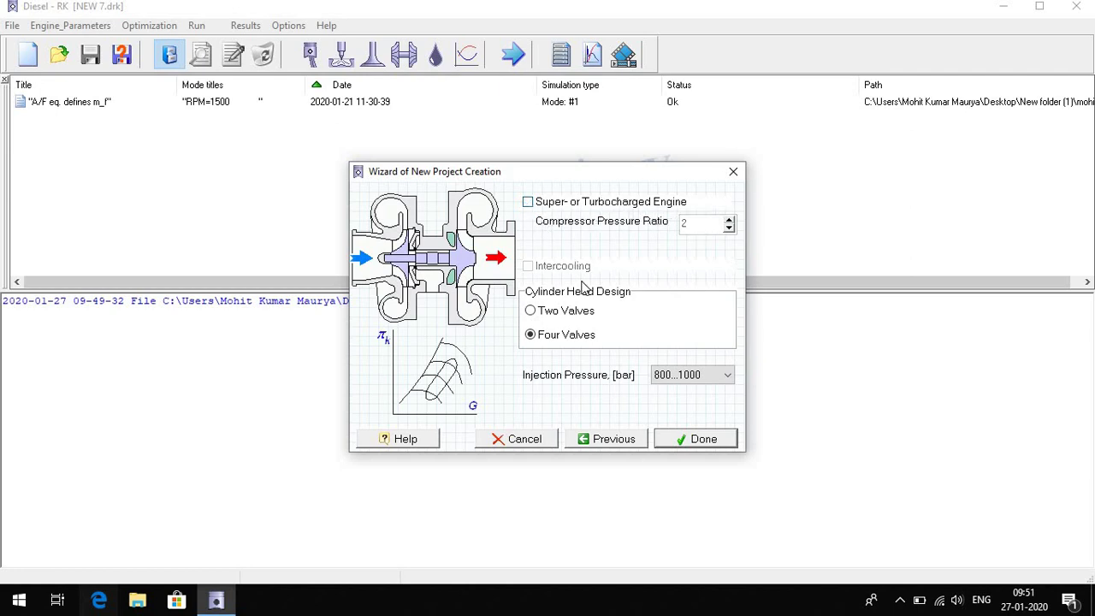
pyautogui.click(532, 313)
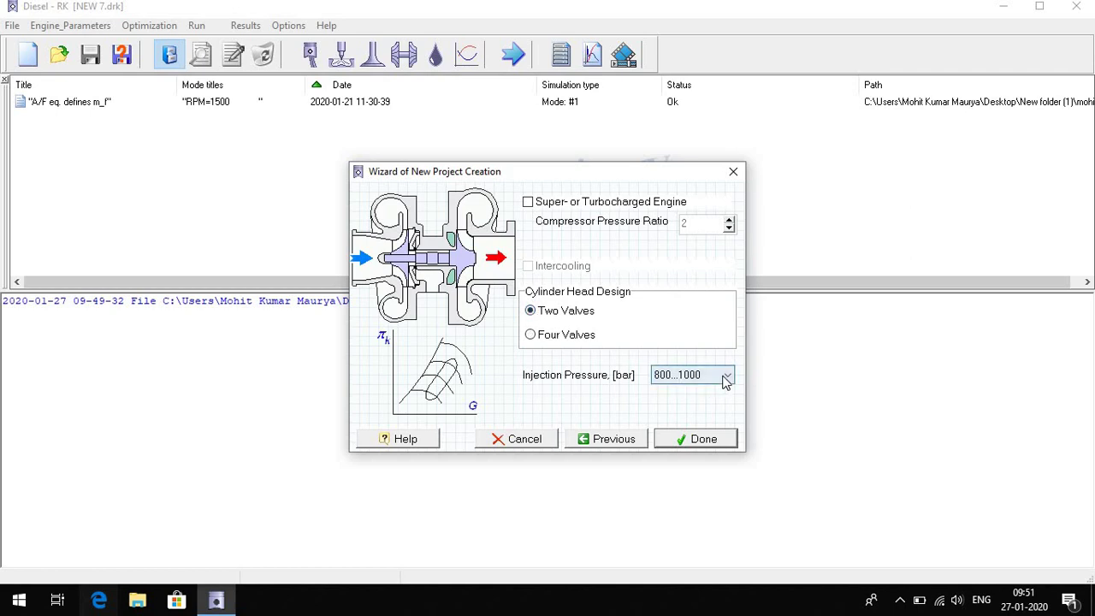
# - Set injection pressure to Less than 500 bar and finish the new project wizard
pyautogui.click(673, 379)
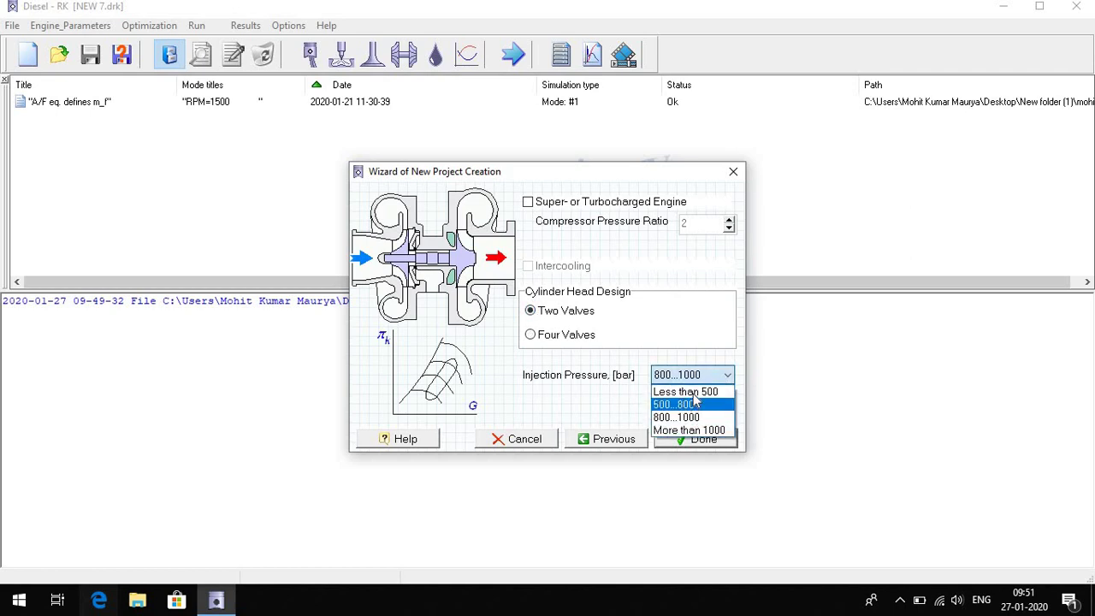
pyautogui.click(698, 393)
pyautogui.click(726, 375)
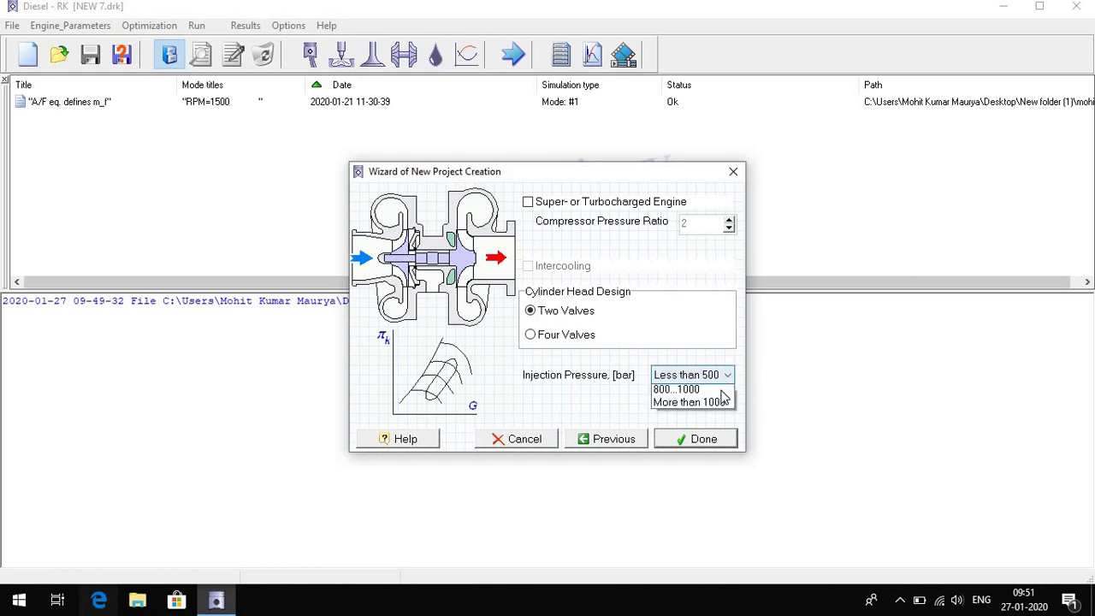
pyautogui.click(682, 417)
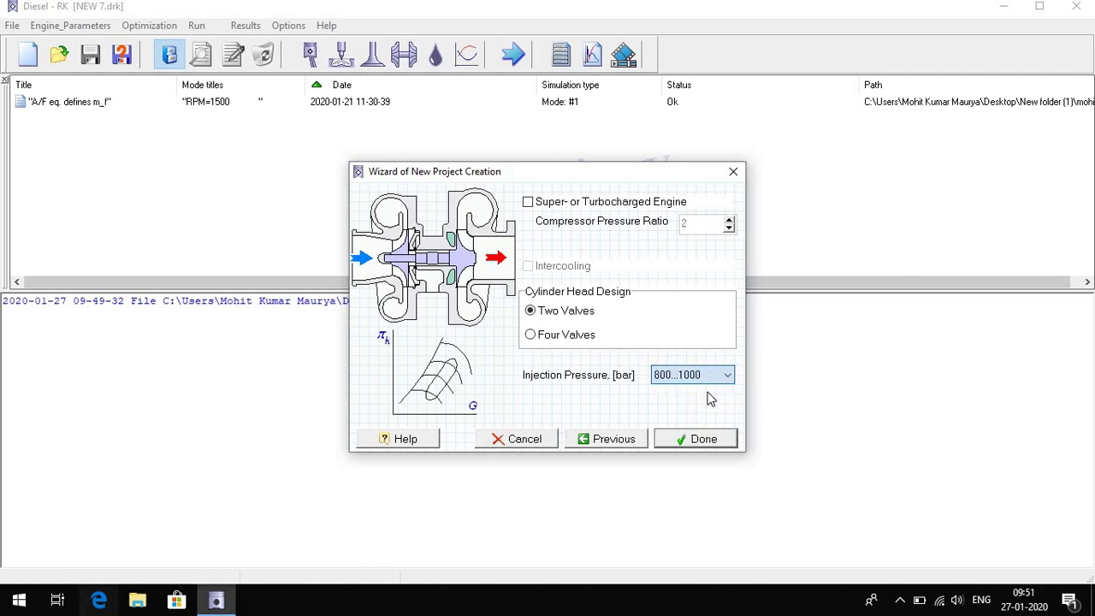
pyautogui.click(710, 376)
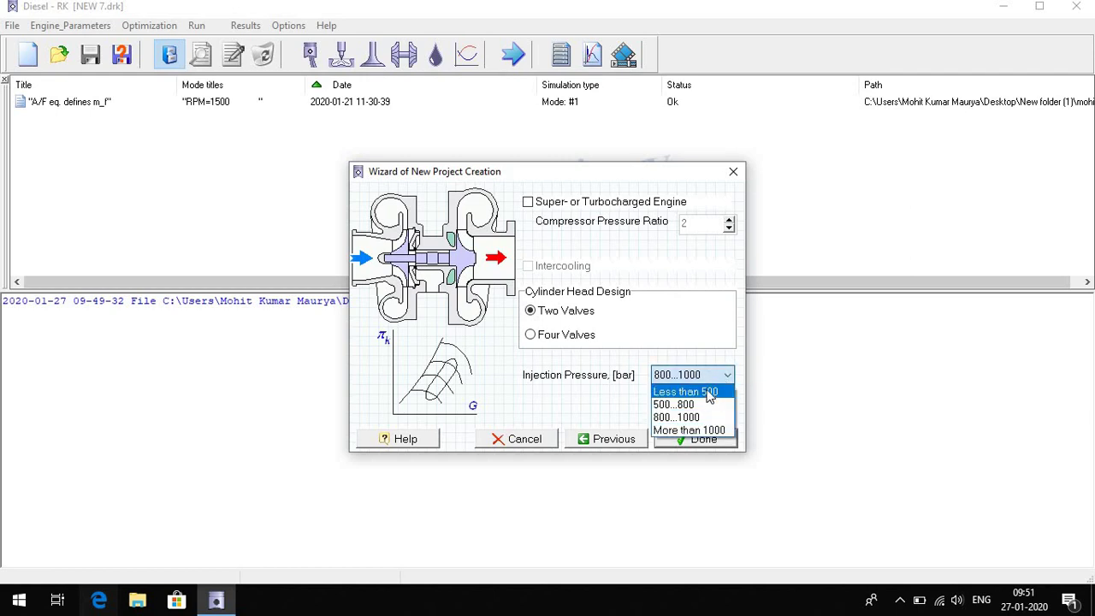
pyautogui.click(709, 393)
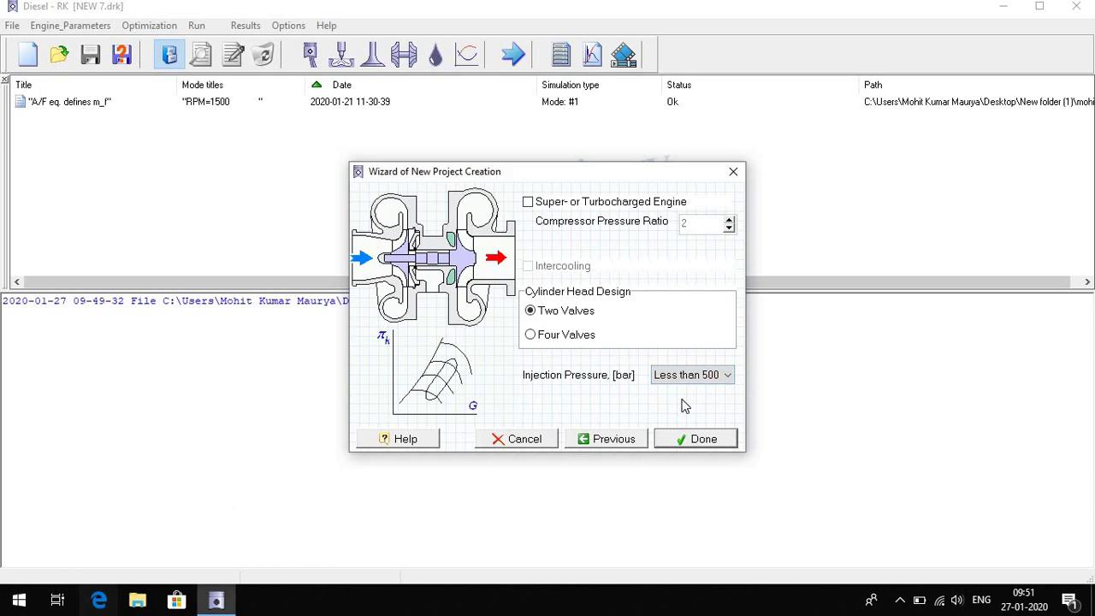
pyautogui.click(712, 440)
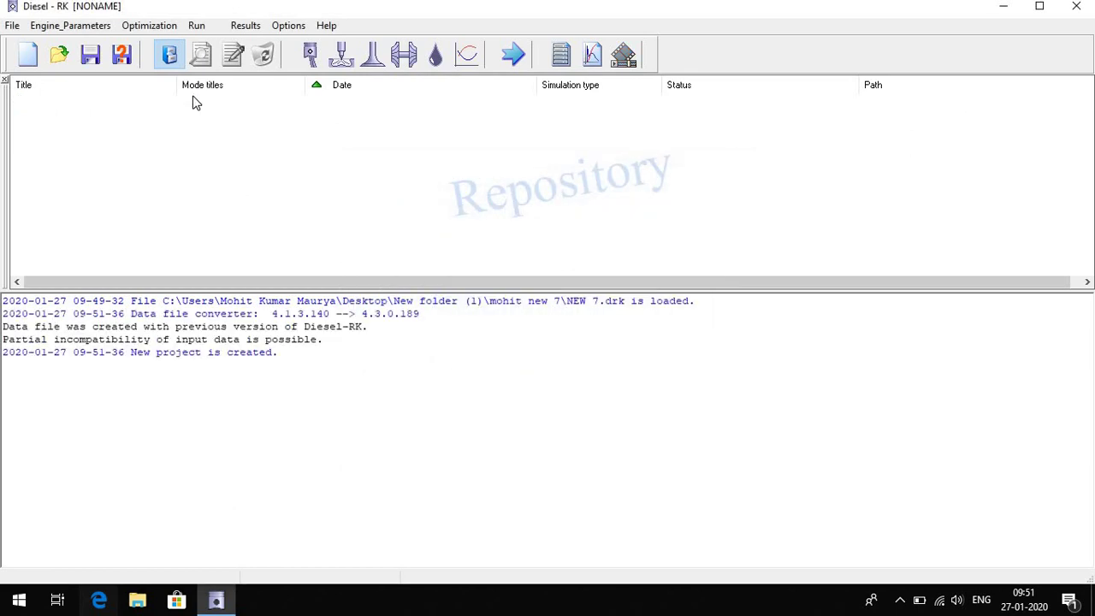
# - Review the general parameters' cylinder head, friction model and piston and rings tabs
pyautogui.click(312, 56)
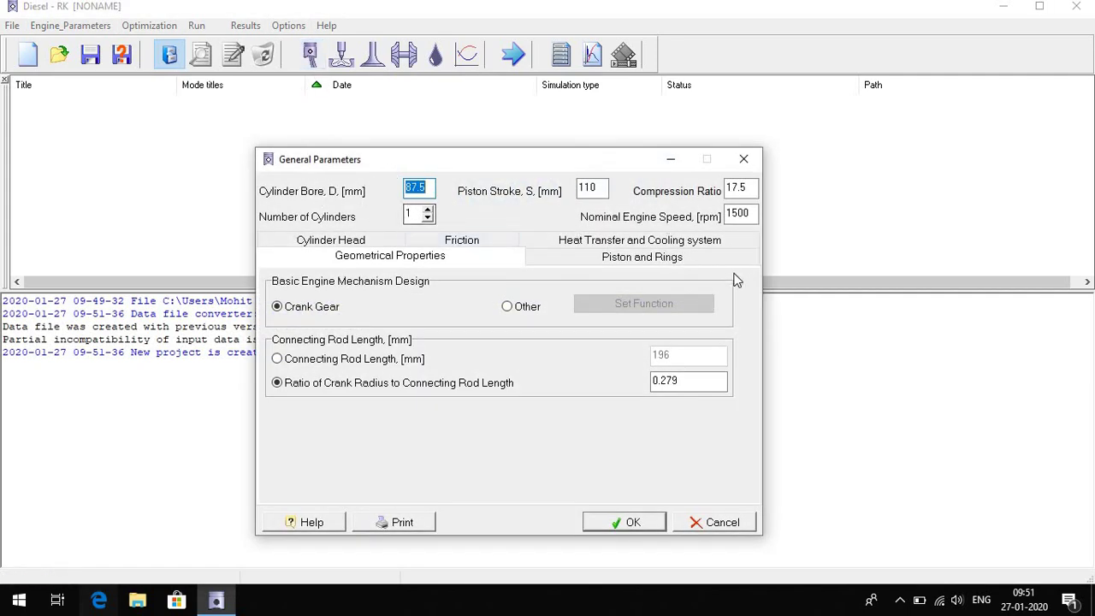
pyautogui.click(634, 524)
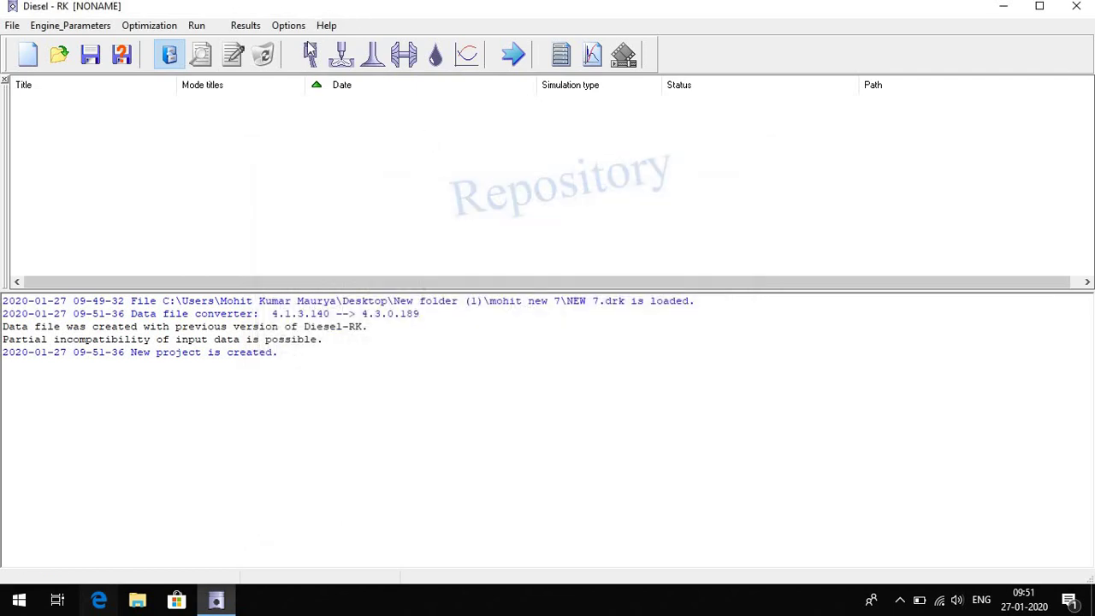
pyautogui.click(309, 54)
pyautogui.click(326, 242)
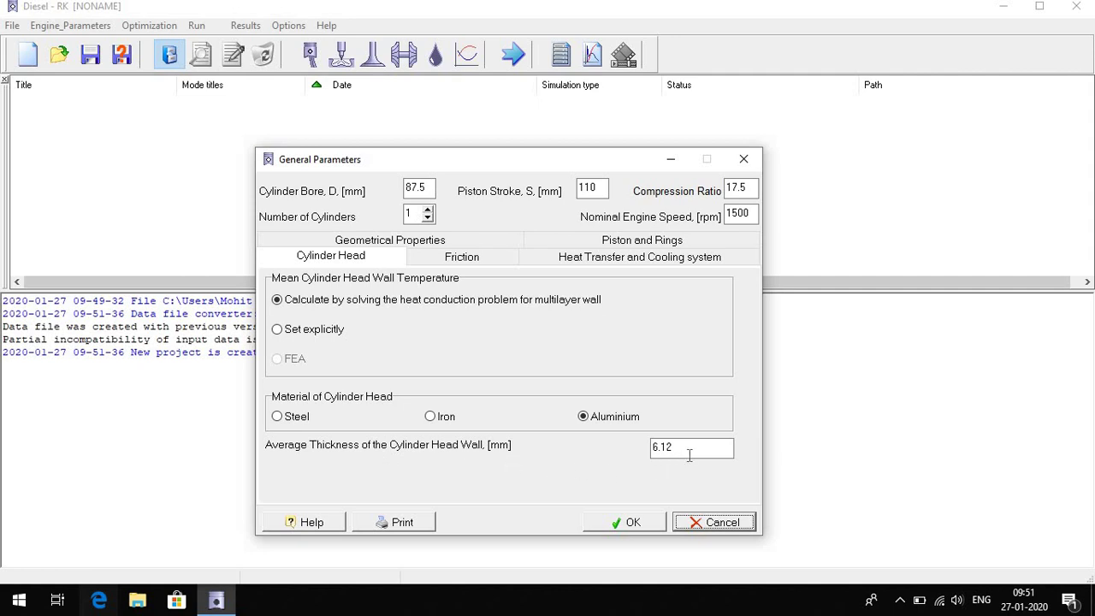
pyautogui.click(479, 262)
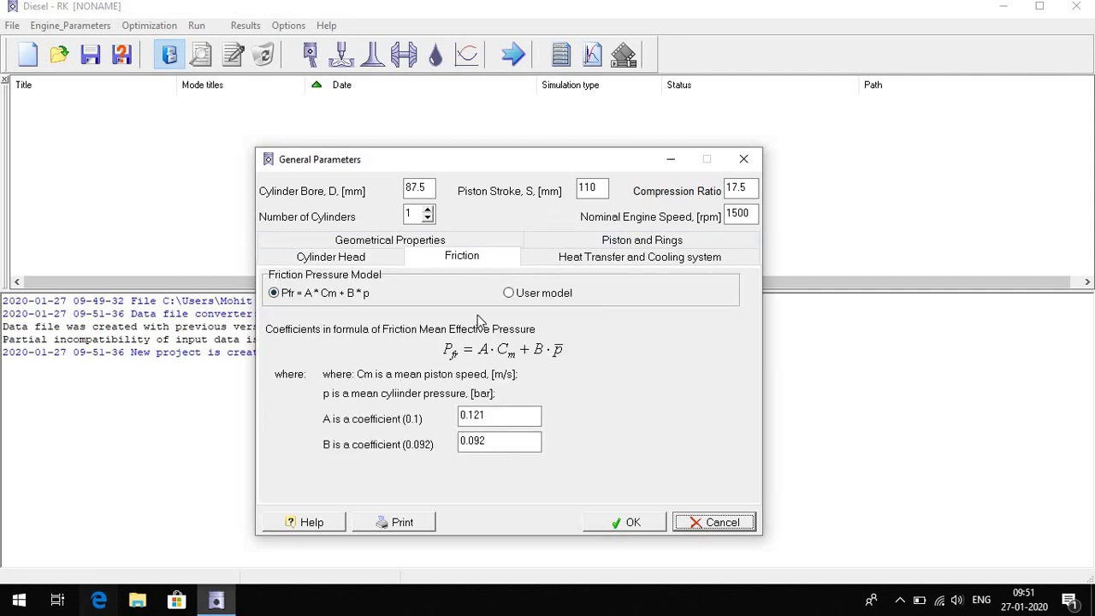
pyautogui.click(604, 243)
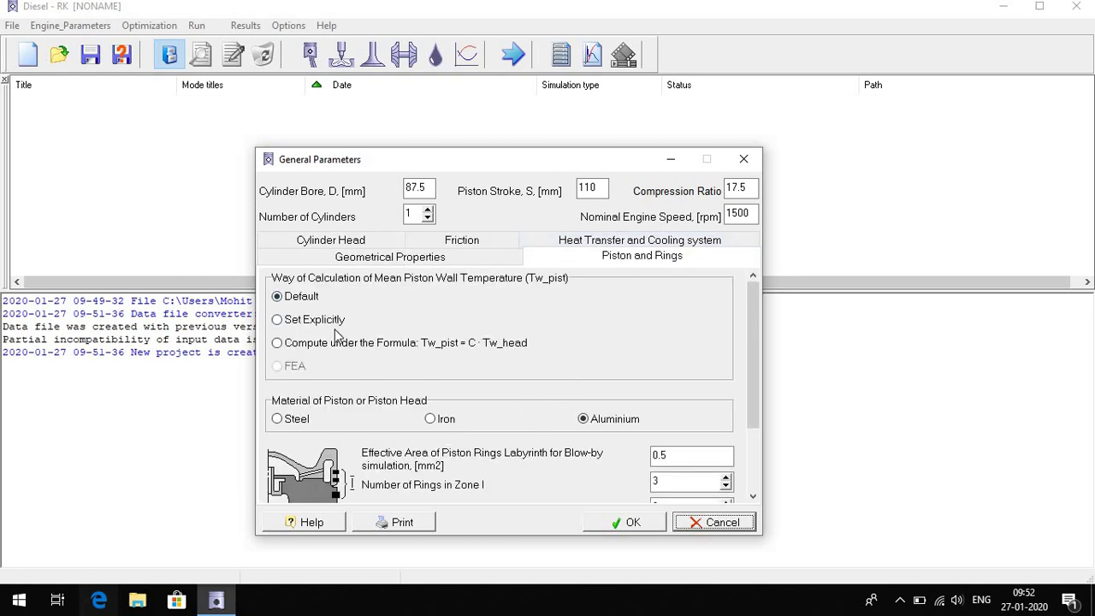
# - Select Liquid Cooling on the Heat Transfer and Cooling system tab and accept
pyautogui.click(628, 247)
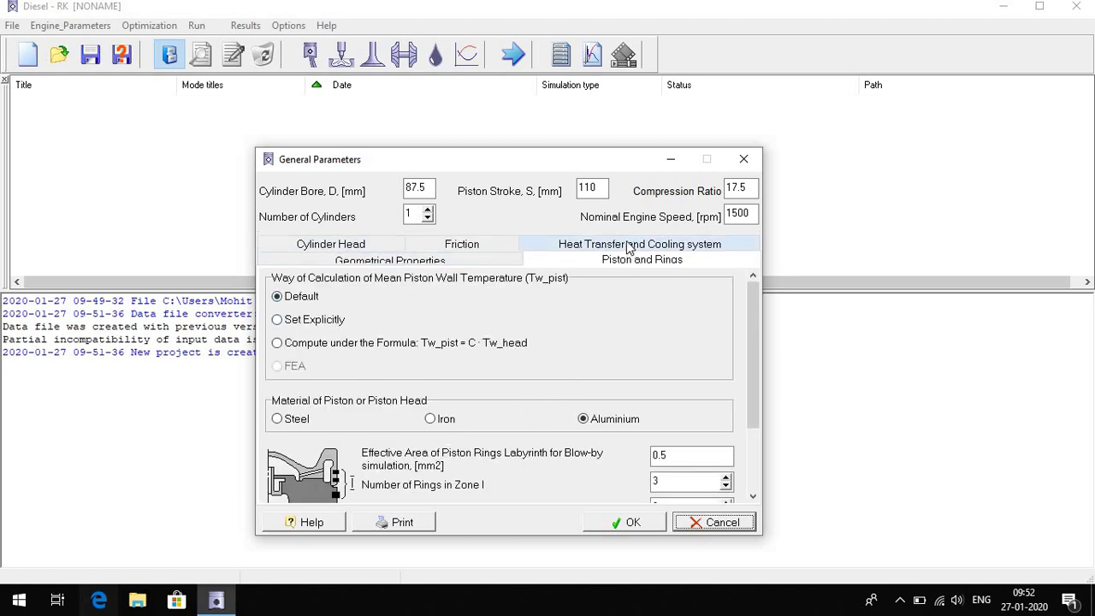
pyautogui.click(752, 496)
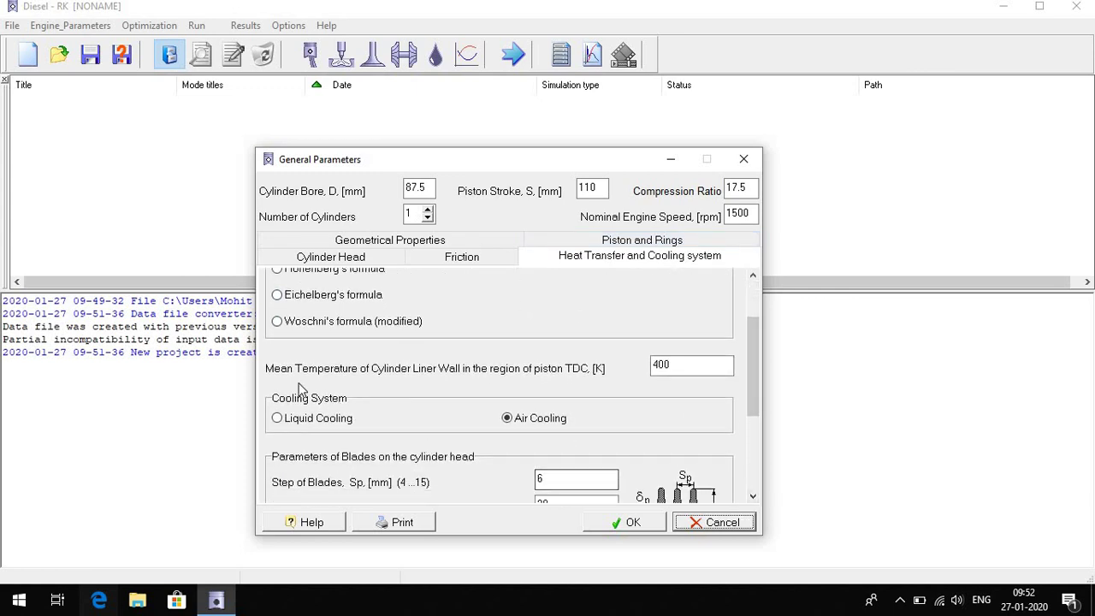
pyautogui.click(277, 419)
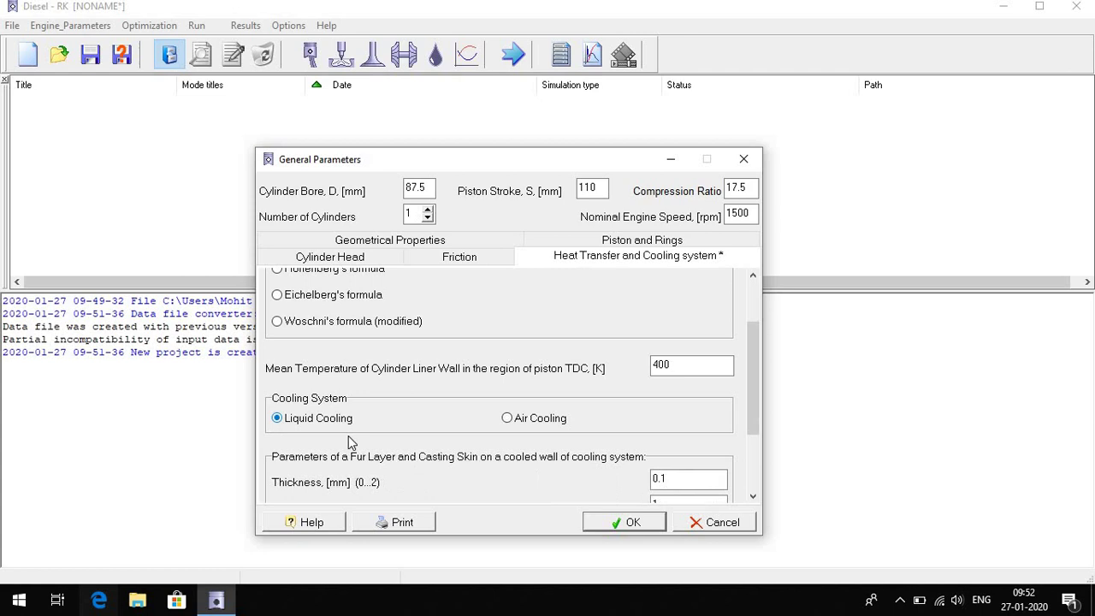
pyautogui.click(624, 522)
# - Calculate the maximum injection pressure on the Injection Profile tab for a 90 degree duration
pyautogui.click(342, 55)
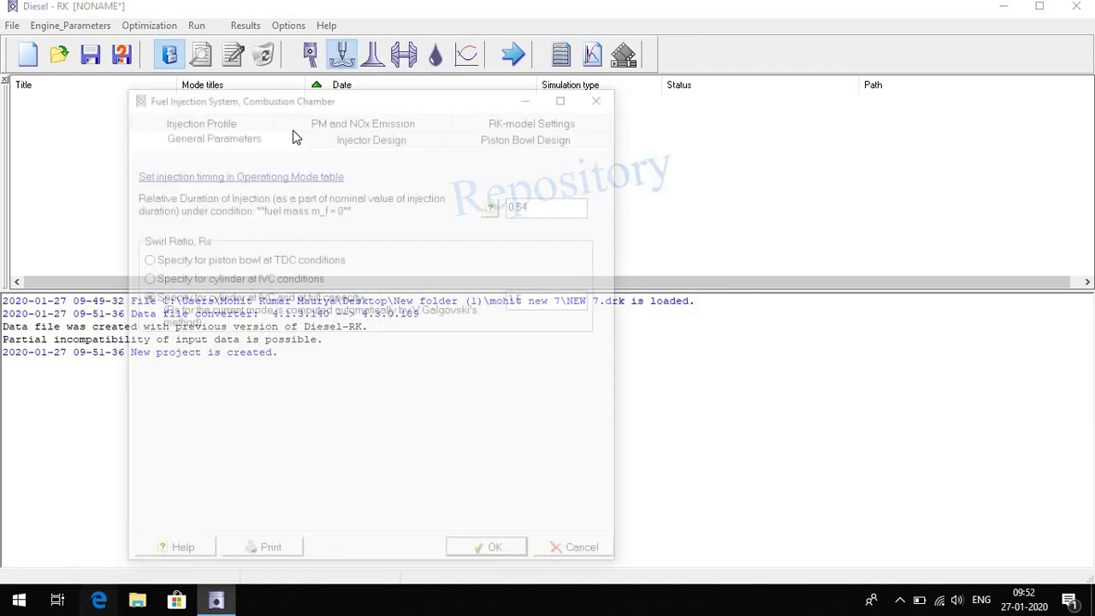
pyautogui.click(196, 119)
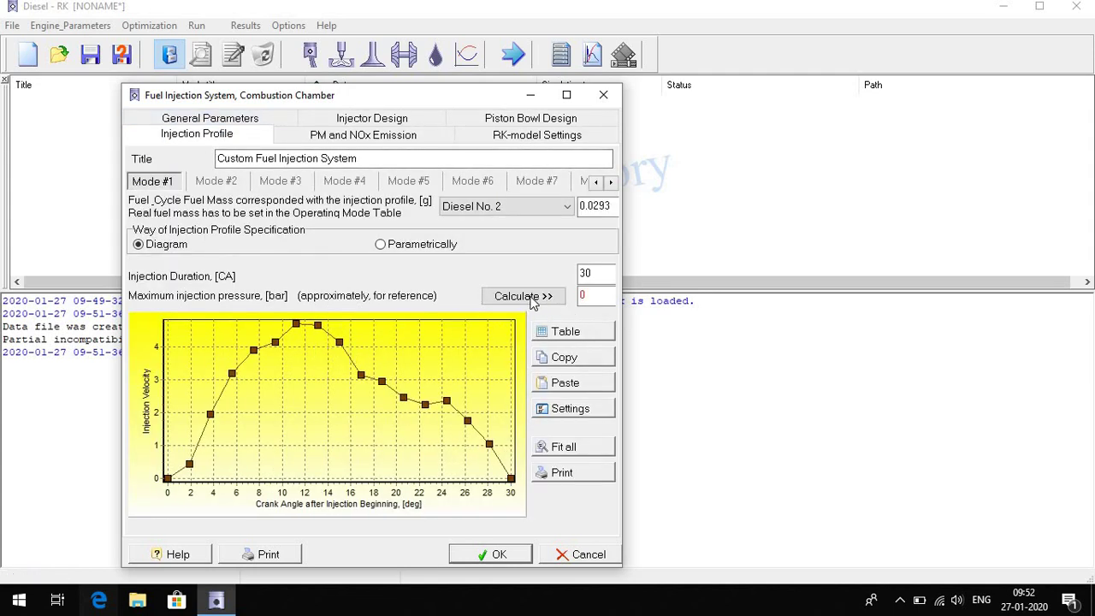
pyautogui.click(547, 297)
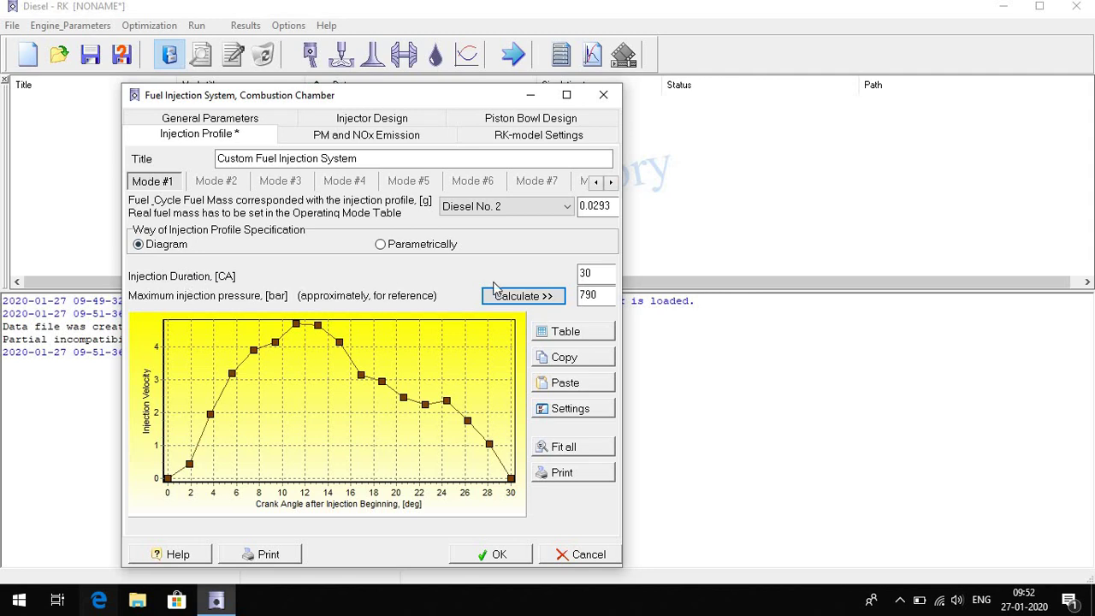
pyautogui.click(599, 274)
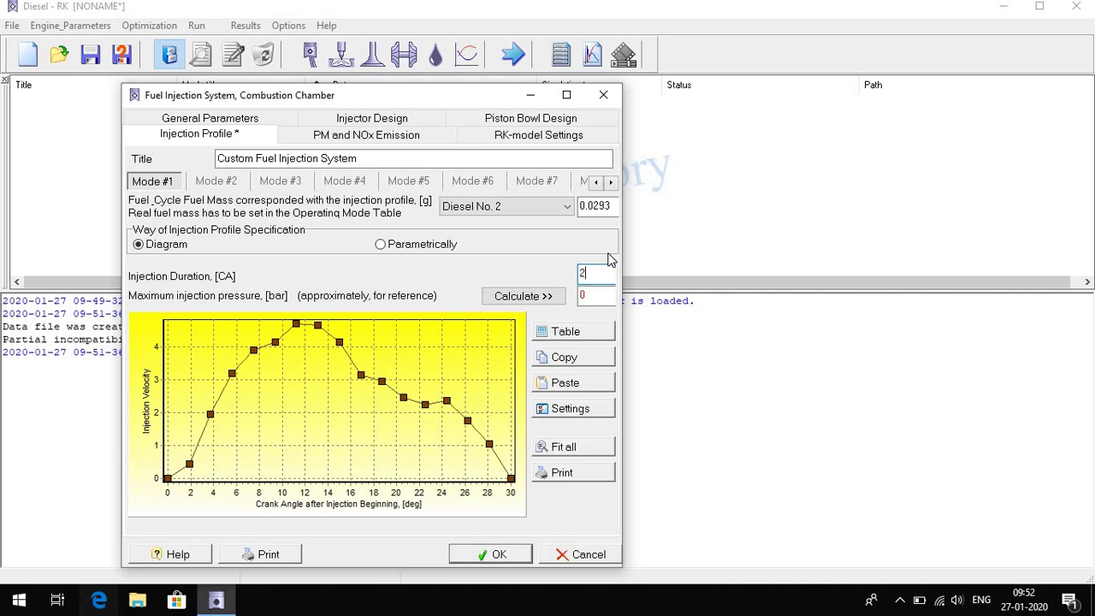
pyautogui.click(526, 296)
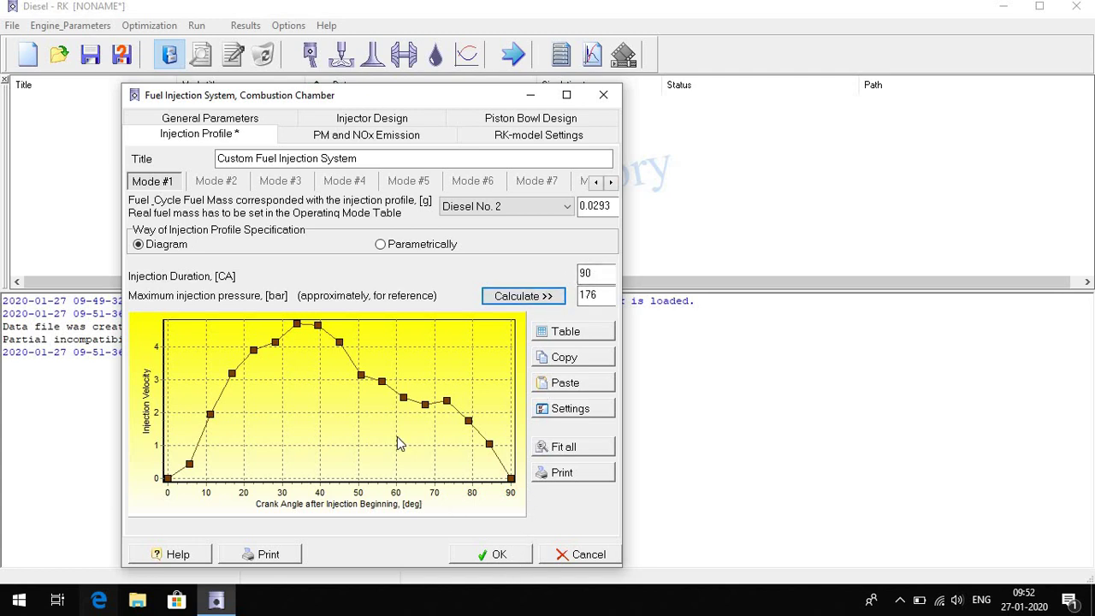
# - Define the injection profile parametrically with 210 bar maximum fuel pressure and accept
pyautogui.click(380, 245)
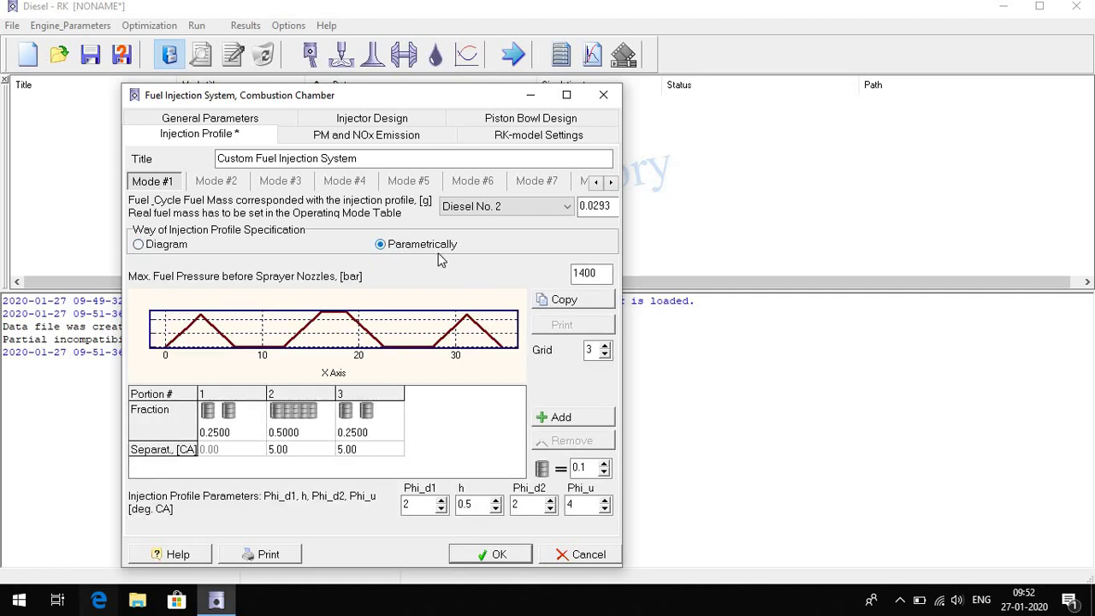
pyautogui.click(604, 272)
pyautogui.write('210')
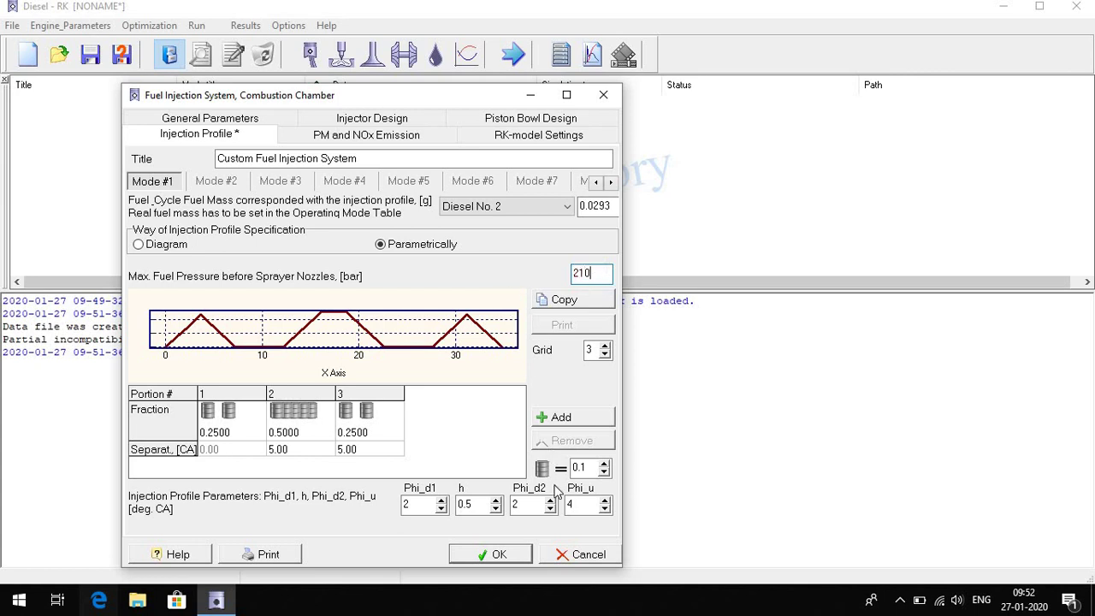
pyautogui.click(491, 553)
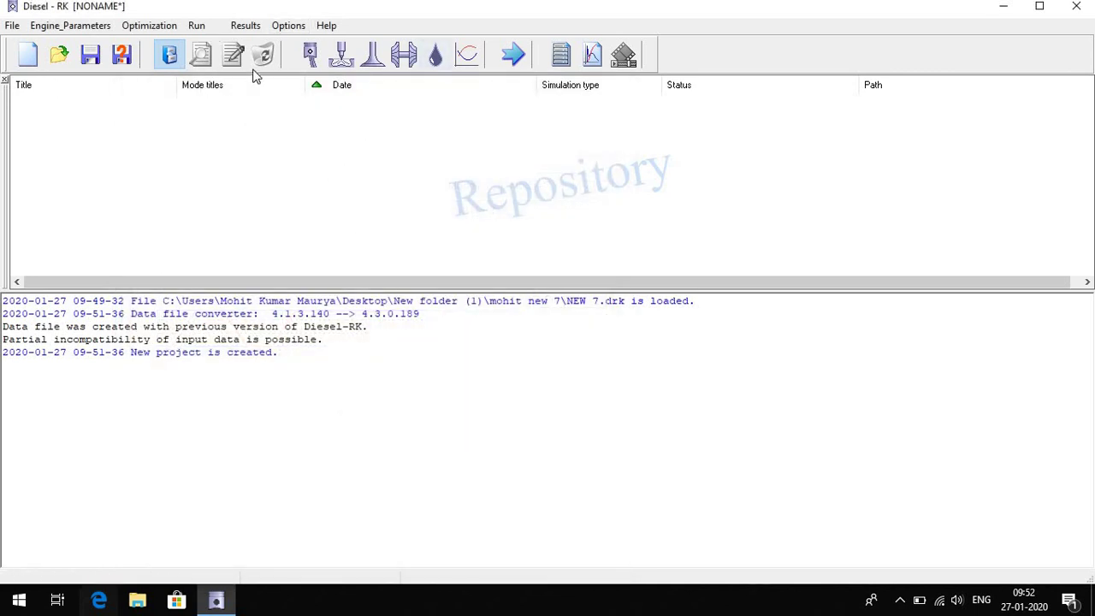
pyautogui.click(376, 56)
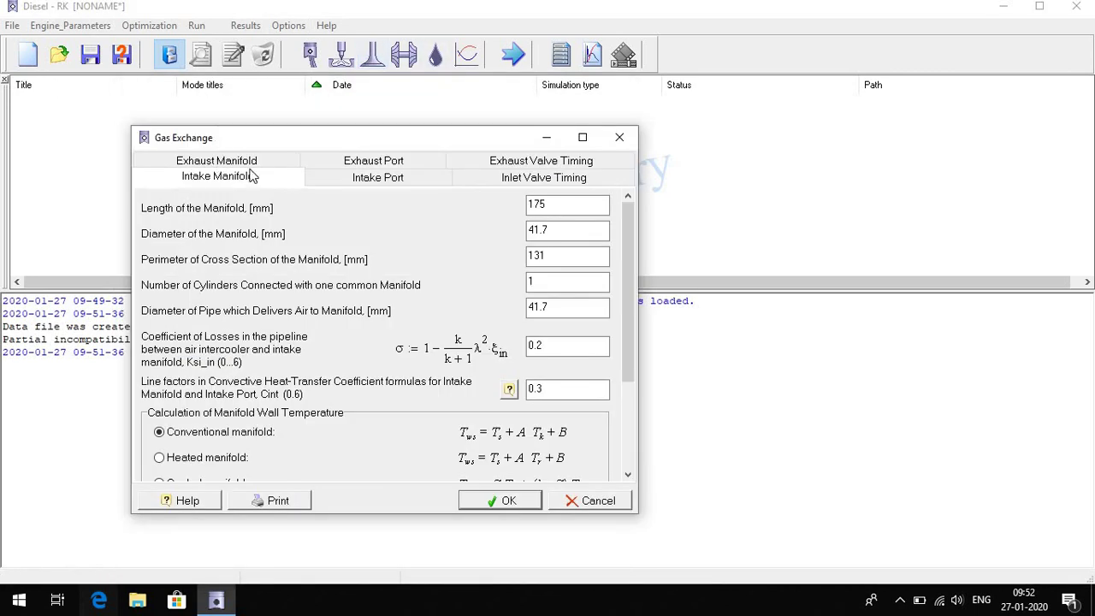
pyautogui.click(240, 164)
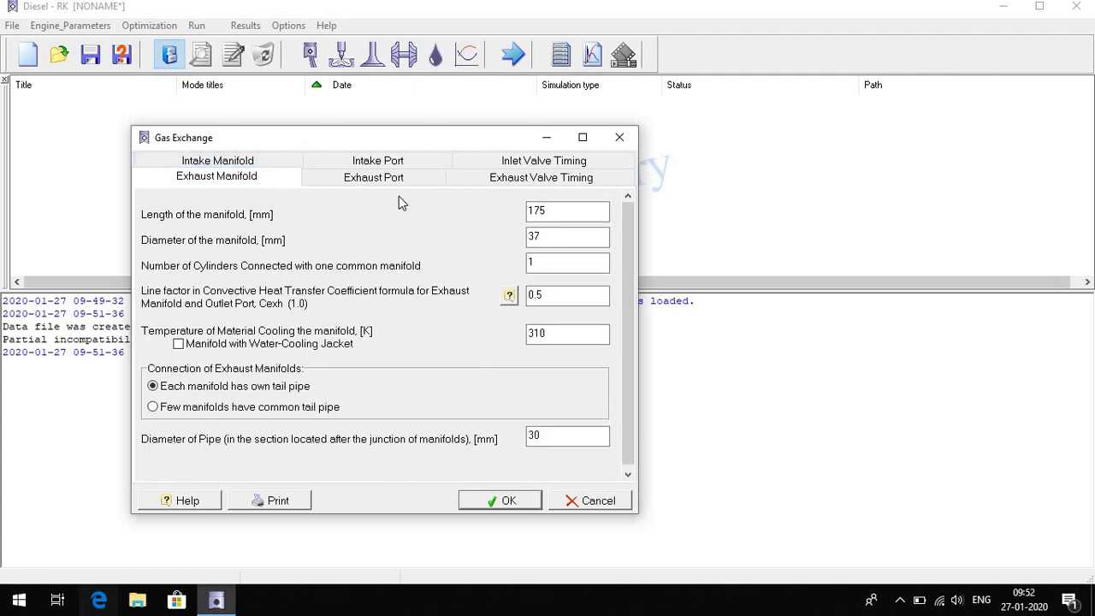
pyautogui.click(382, 160)
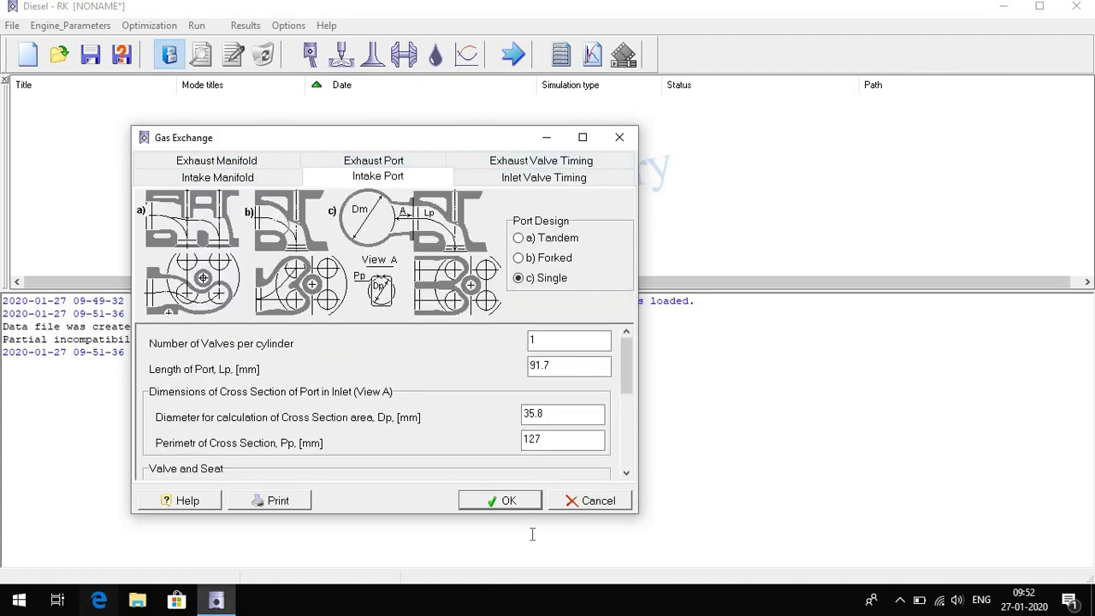
pyautogui.click(510, 501)
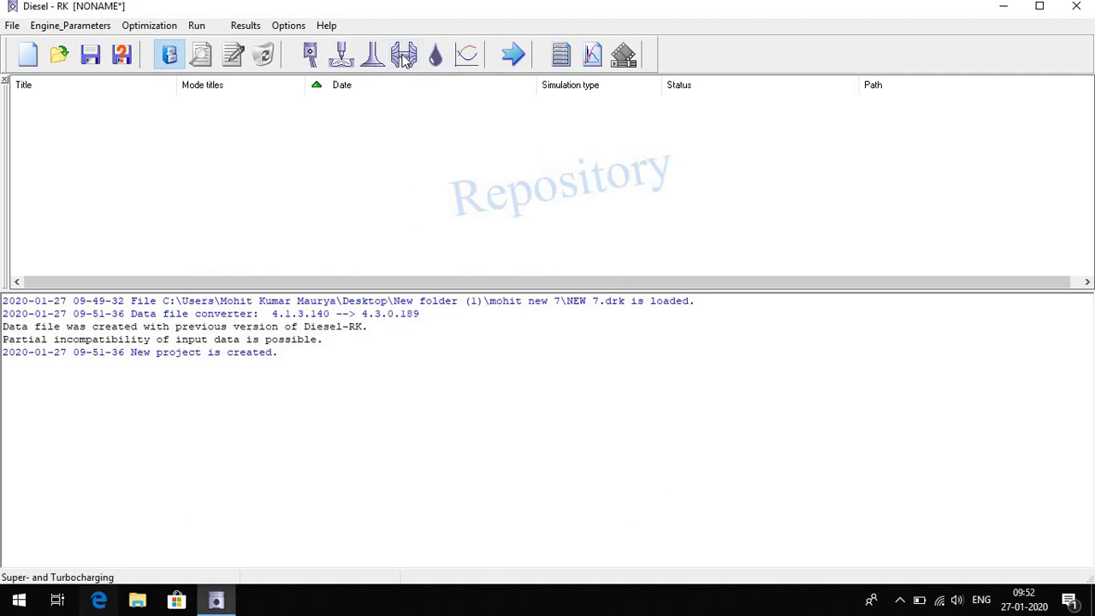
pyautogui.click(404, 54)
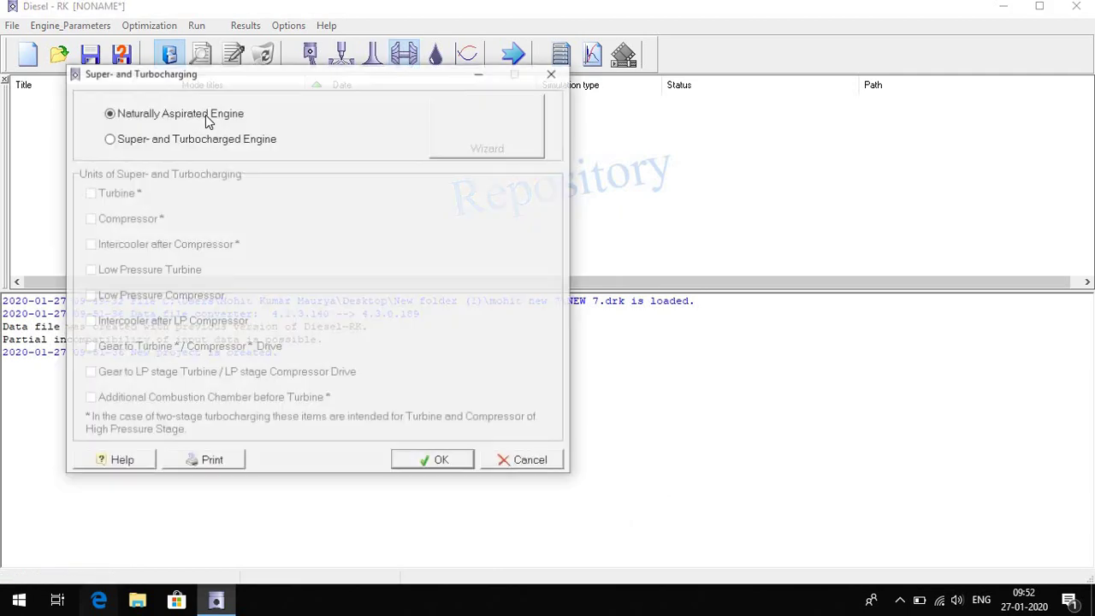
pyautogui.click(440, 462)
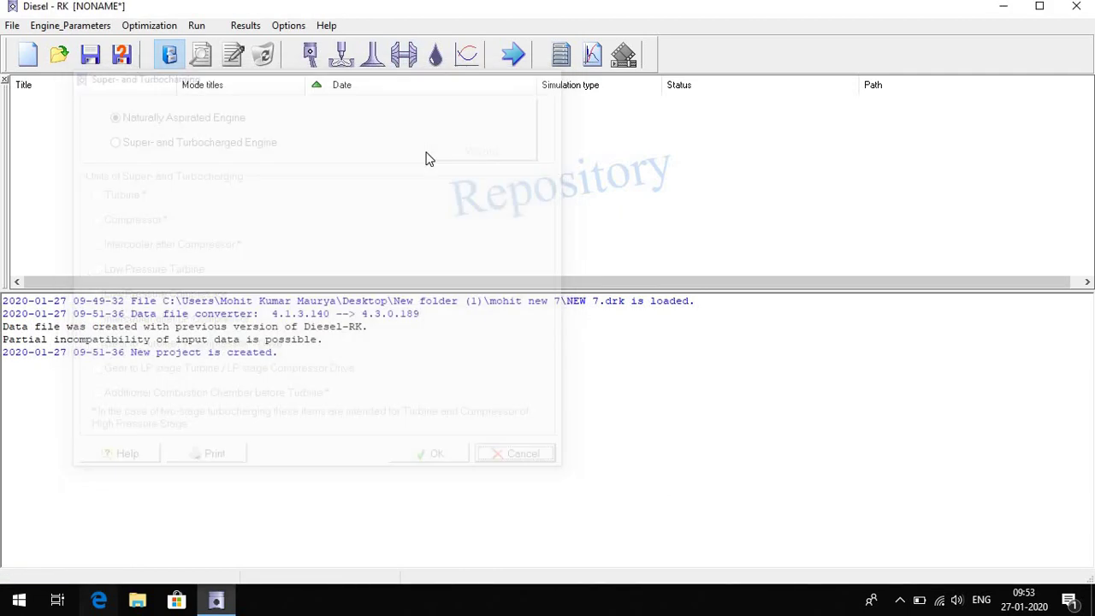
pyautogui.click(436, 54)
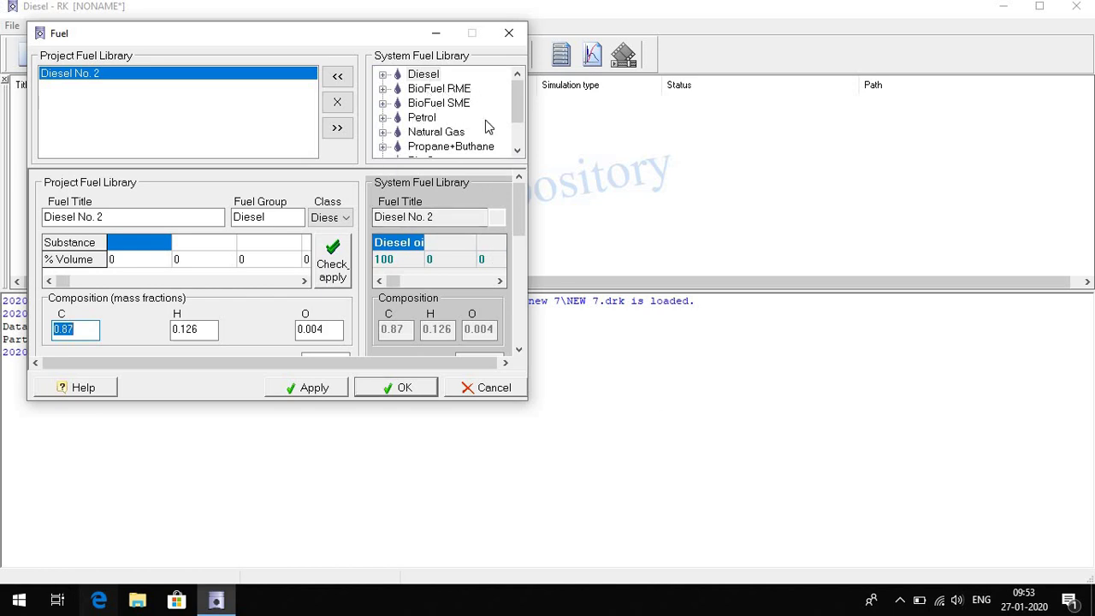
pyautogui.click(518, 151)
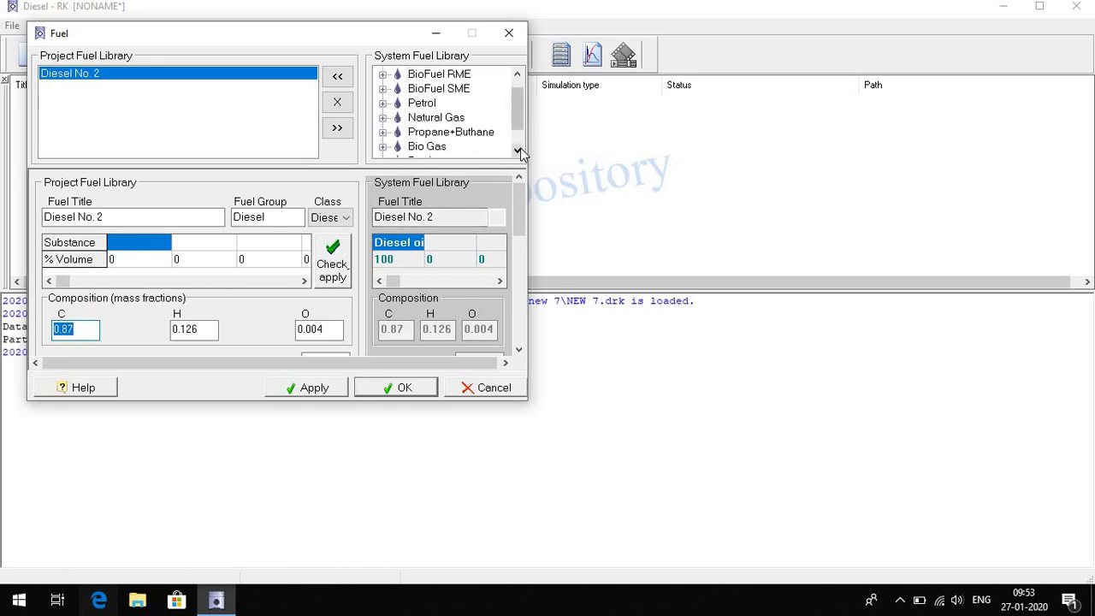
pyautogui.click(518, 151)
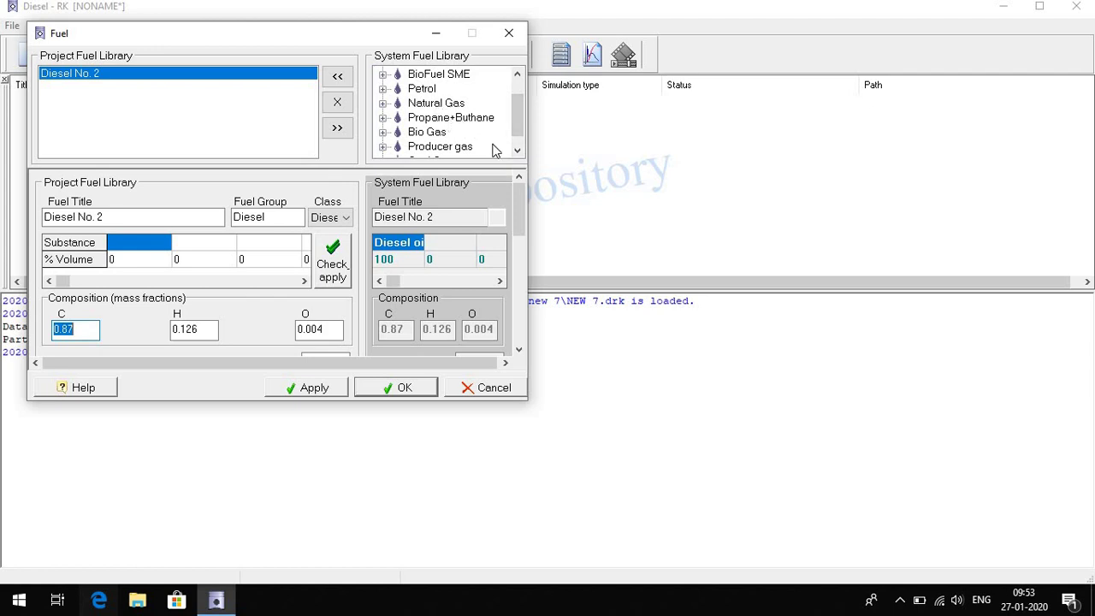
pyautogui.click(517, 151)
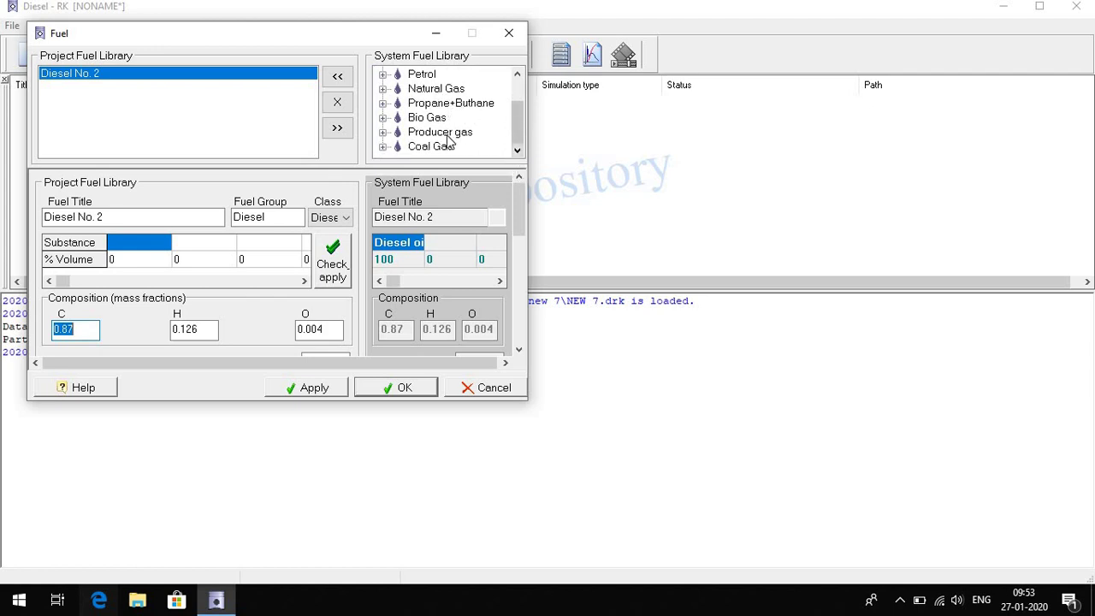
pyautogui.scroll(1, 452, 144)
pyautogui.doubleClick(426, 77)
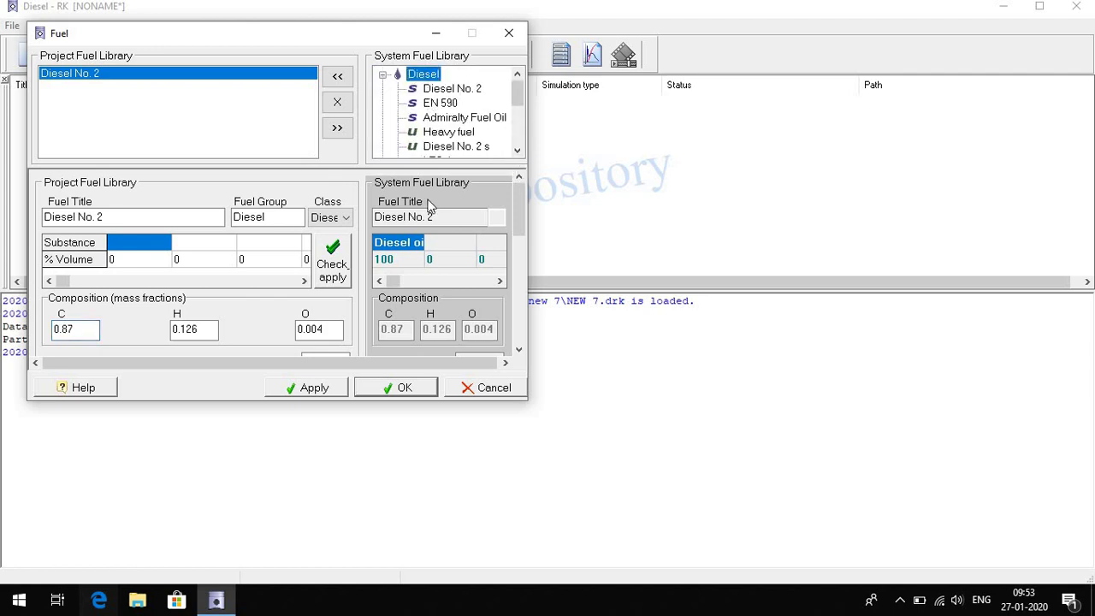
pyautogui.click(308, 391)
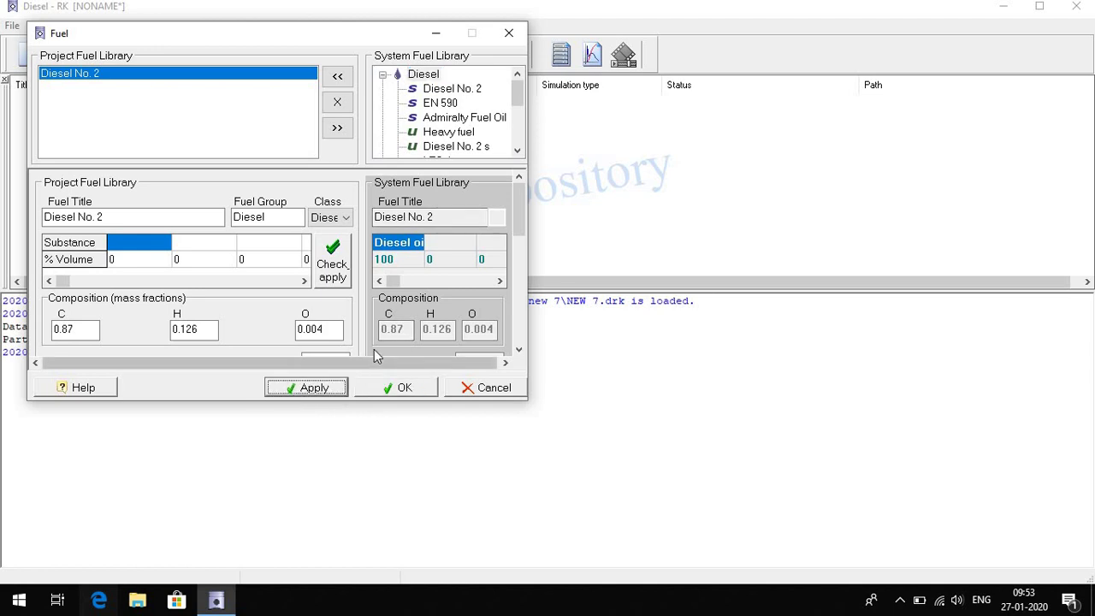
pyautogui.click(519, 350)
pyautogui.moveTo(519, 352); pyautogui.dragTo(520, 342)
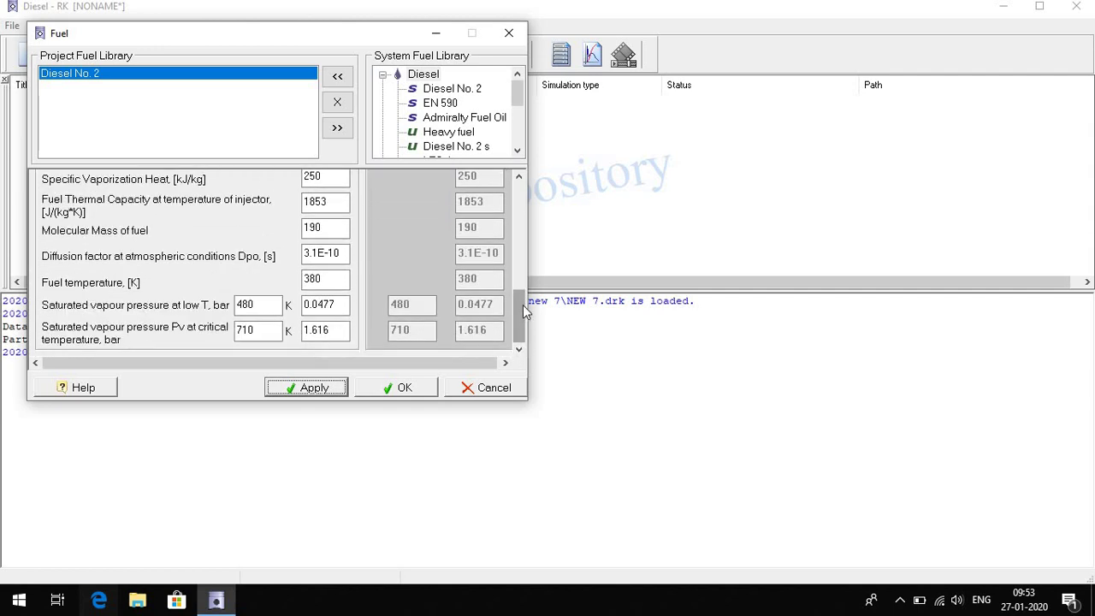
pyautogui.click(307, 390)
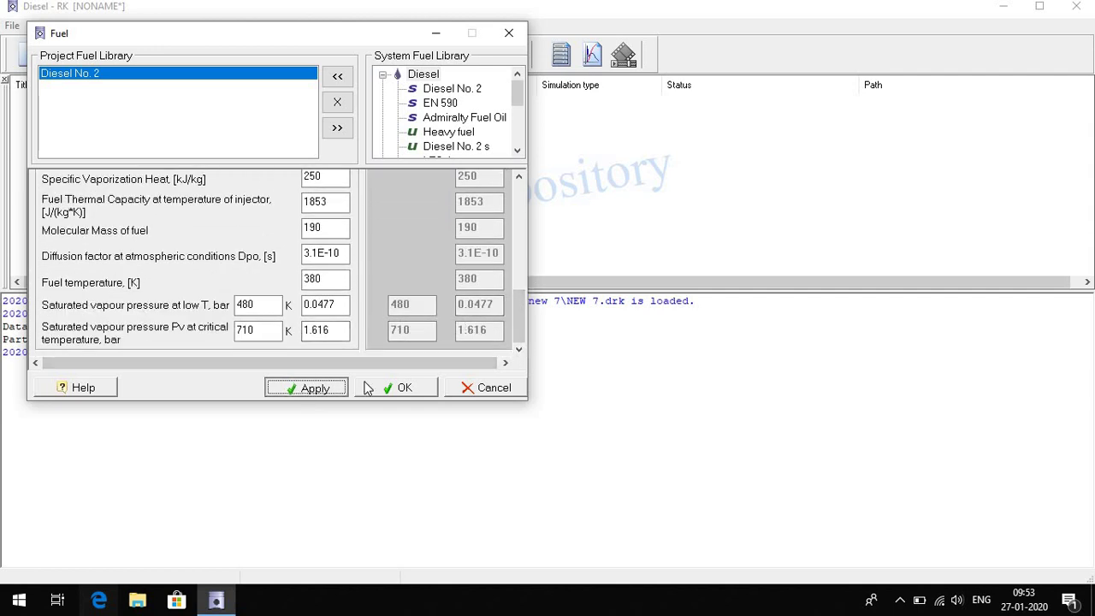
pyautogui.click(403, 387)
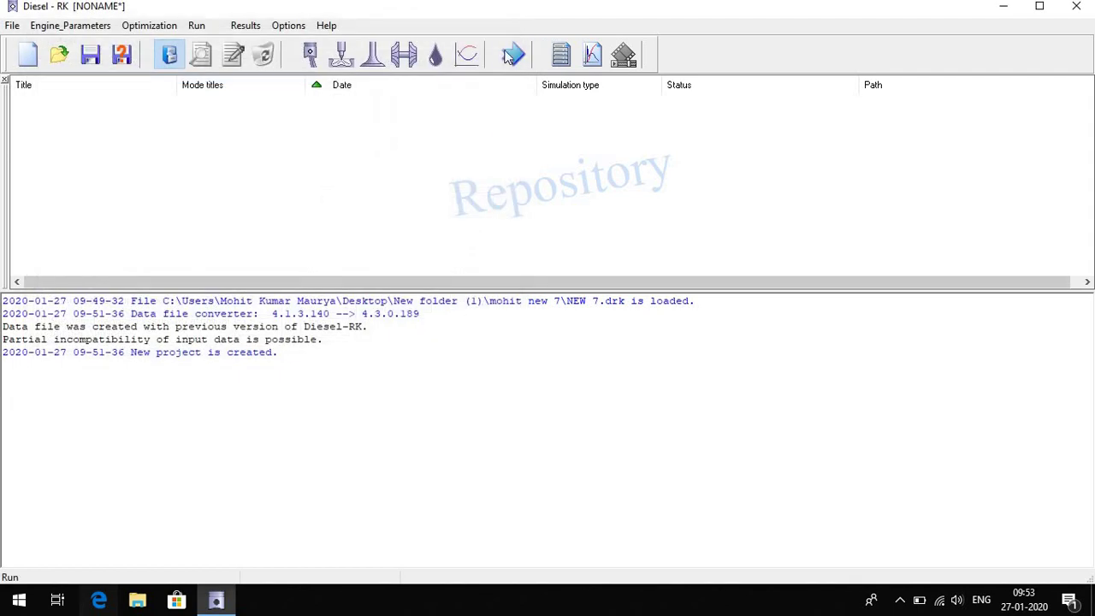
# - Switch the operating mode table to cycle fuel mass and set mode #1 to 0.01 g
pyautogui.click(468, 54)
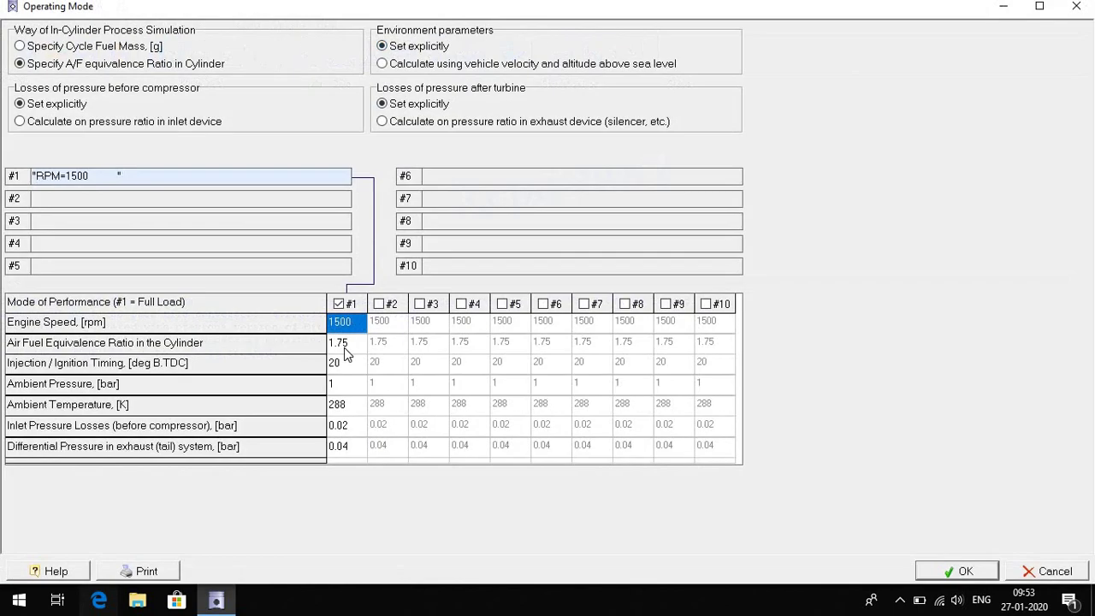
pyautogui.click(20, 47)
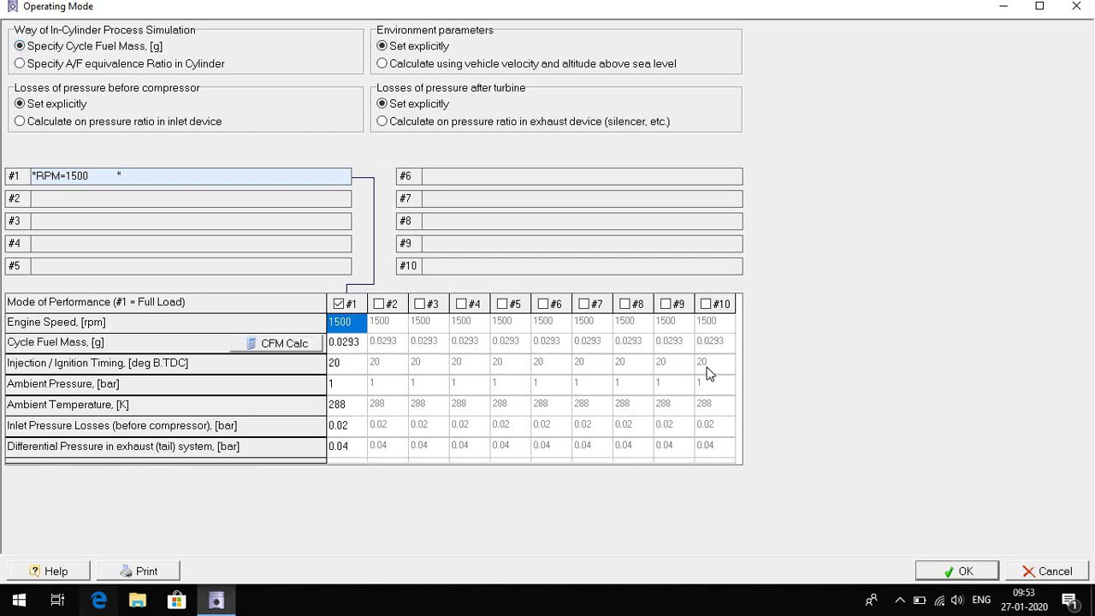
pyautogui.click(362, 344)
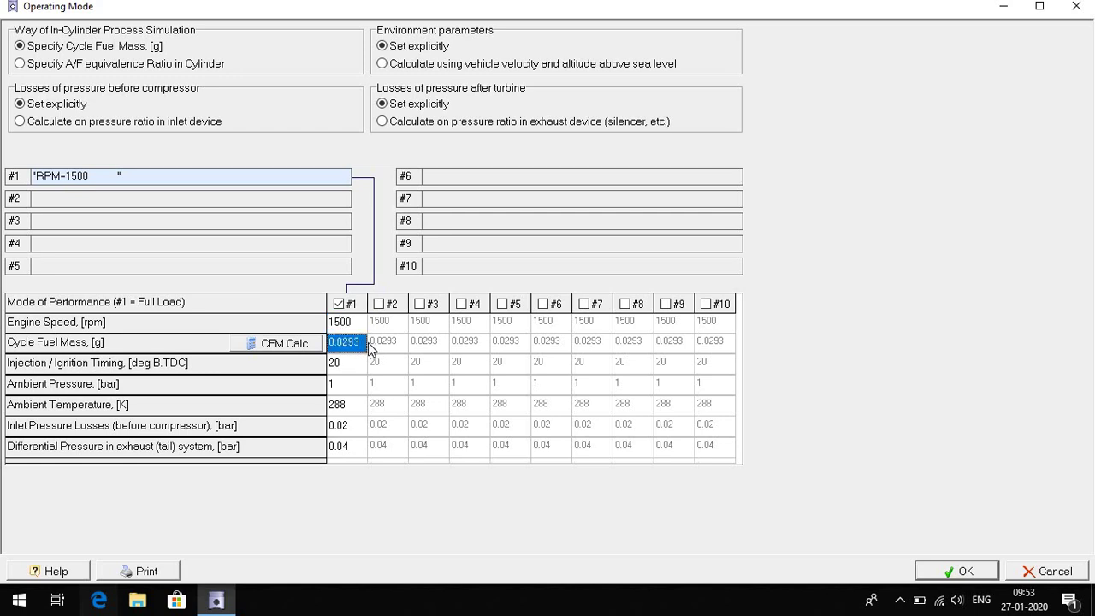
pyautogui.click(366, 344)
pyautogui.press('BackSpace')
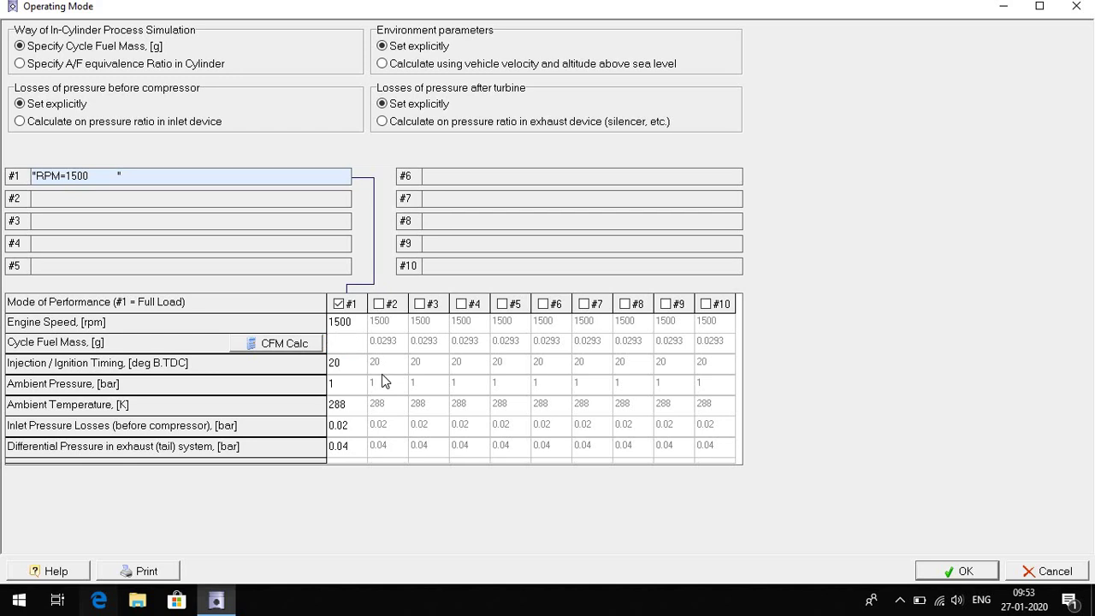
pyautogui.write('0.01')
pyautogui.click(380, 306)
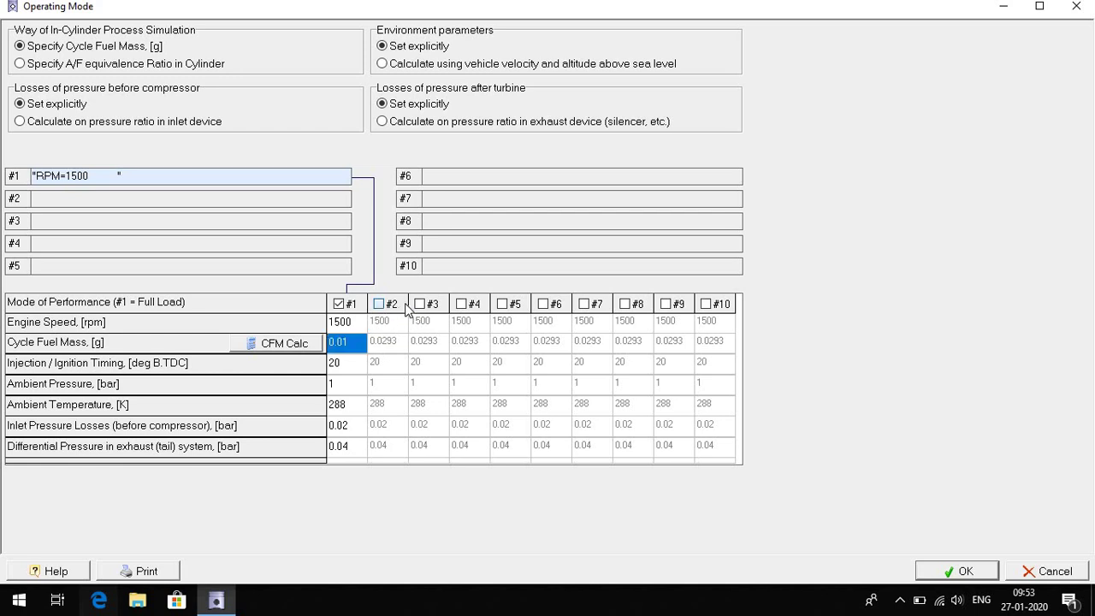
# - Disable modes #2 and #3, set mode #1 injection timing to 23 deg BTDC, and confirm
pyautogui.click(422, 306)
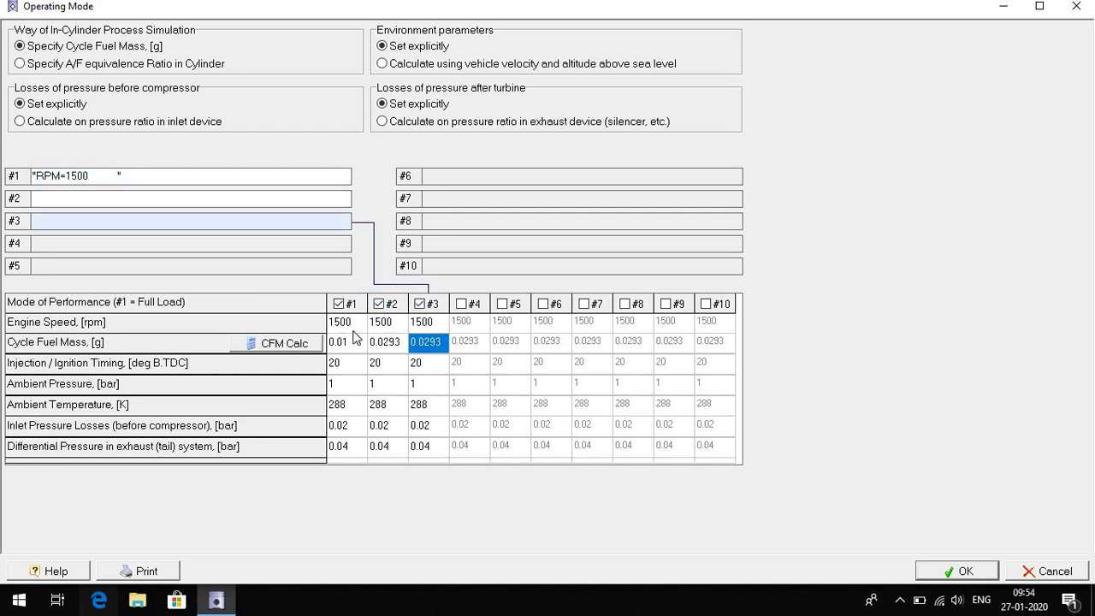
pyautogui.click(419, 304)
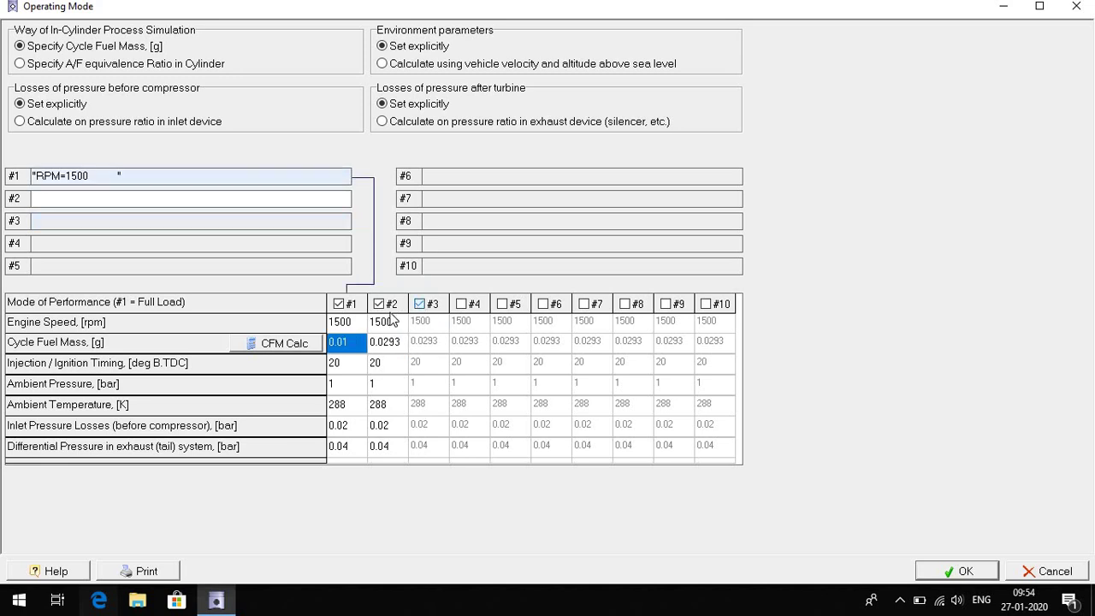
pyautogui.click(379, 305)
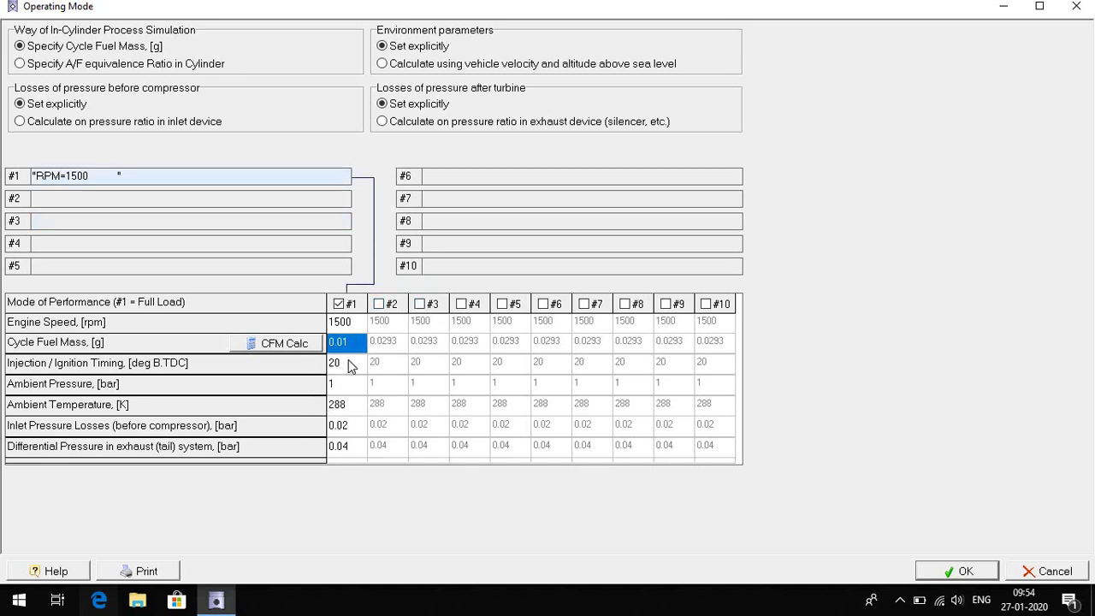
pyautogui.click(351, 366)
pyautogui.click(351, 366)
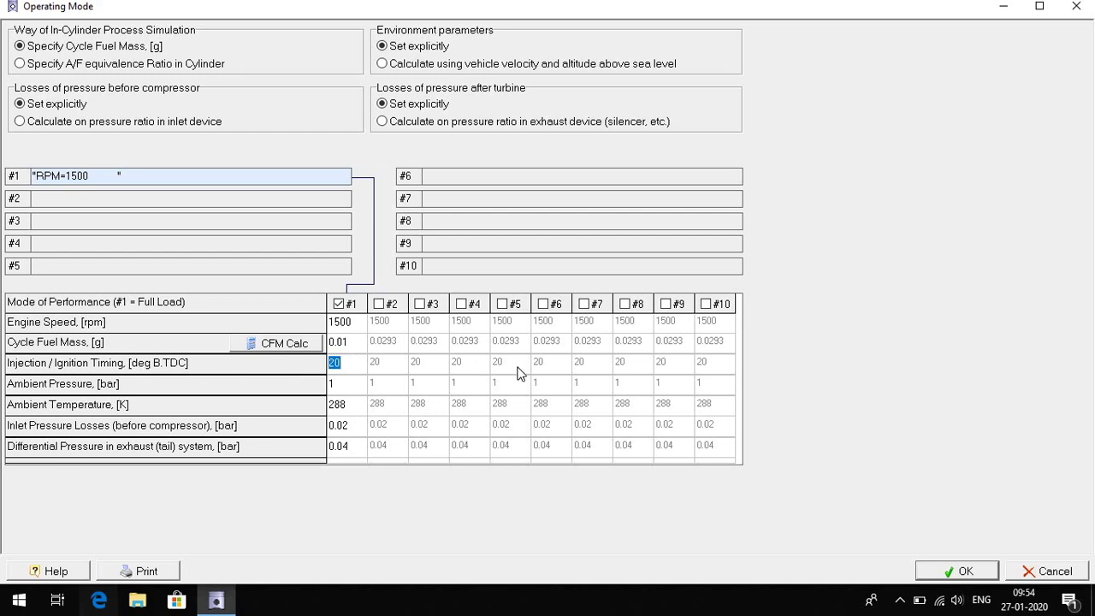
pyautogui.press('BackSpace')
pyautogui.write('2')
pyautogui.click(932, 573)
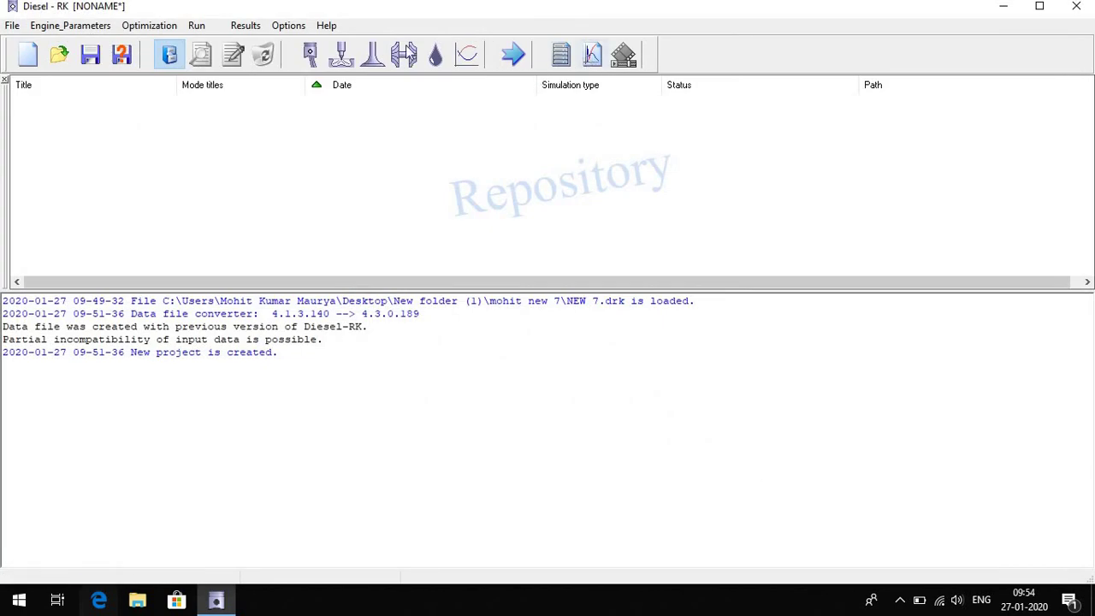
# - Save the project as NEW 8.drk in the Exel from Get data folder before running
pyautogui.click(516, 56)
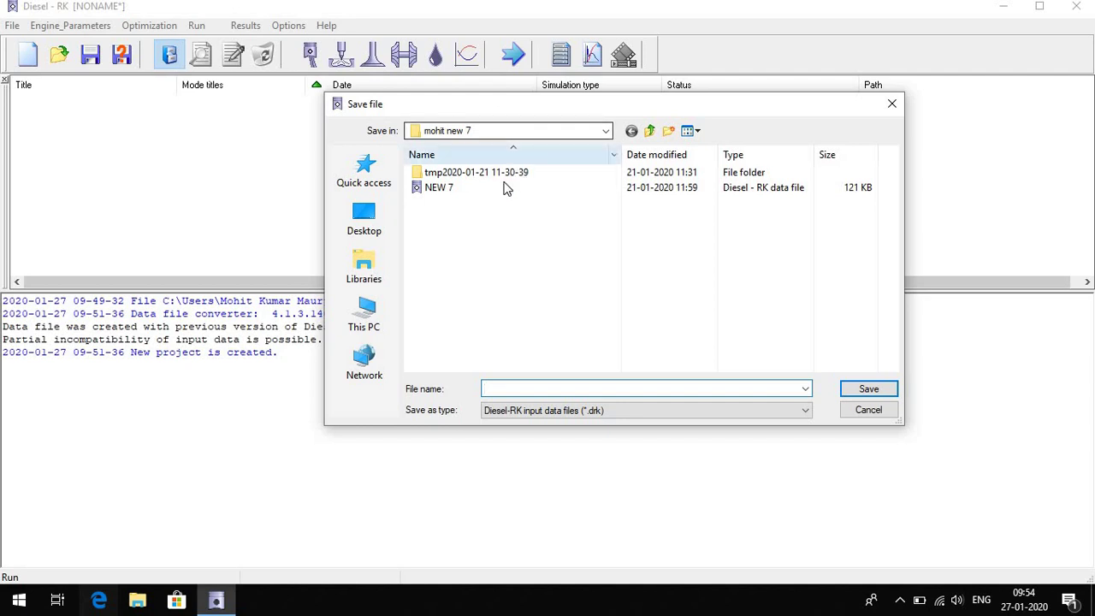
pyautogui.click(606, 130)
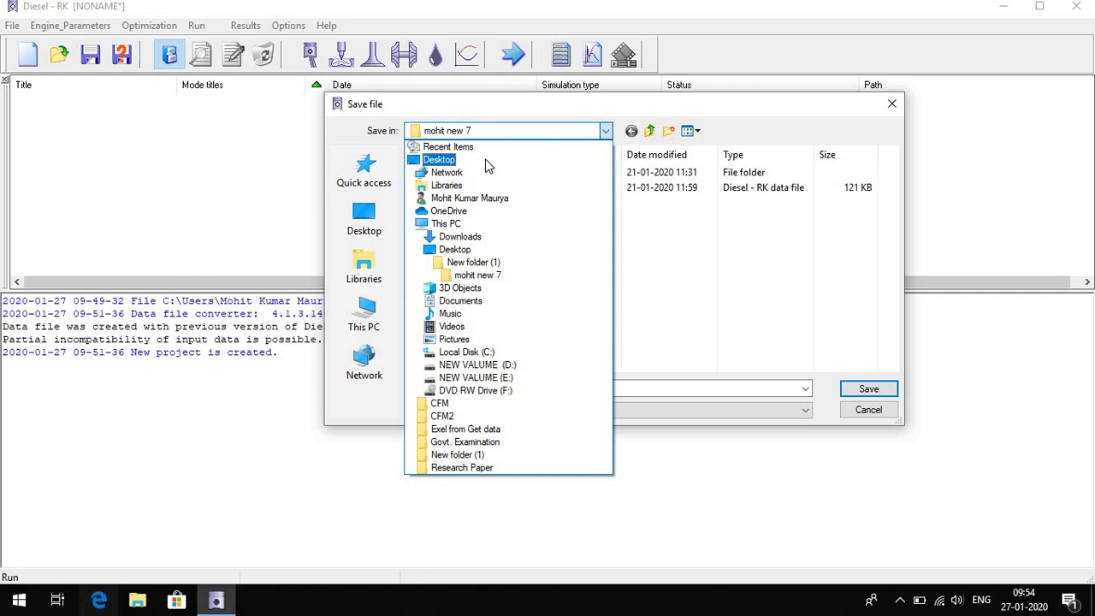
pyautogui.click(476, 430)
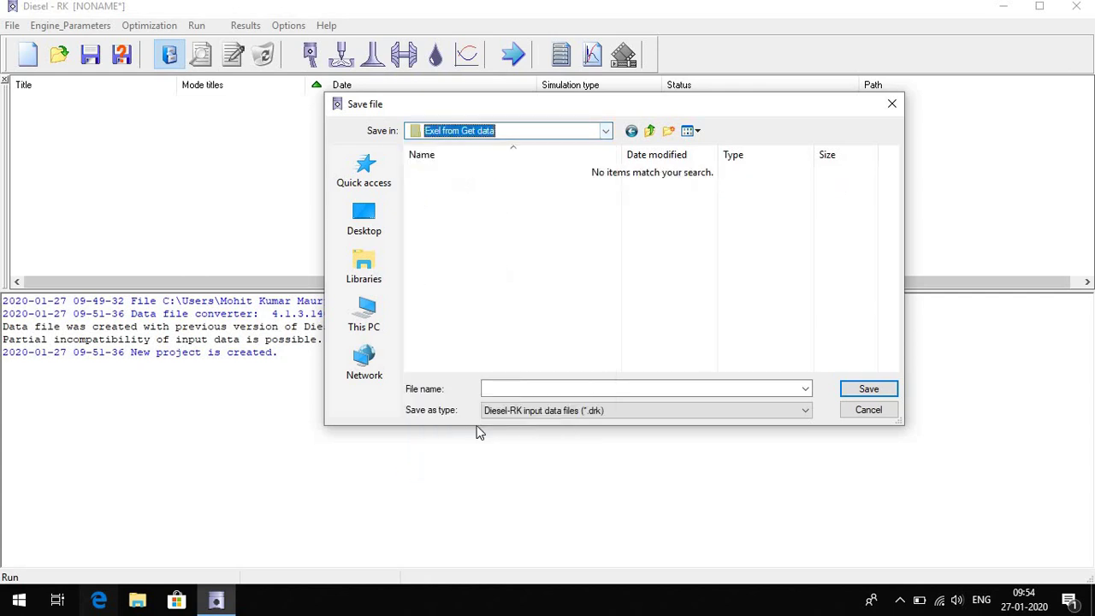
pyautogui.click(563, 388)
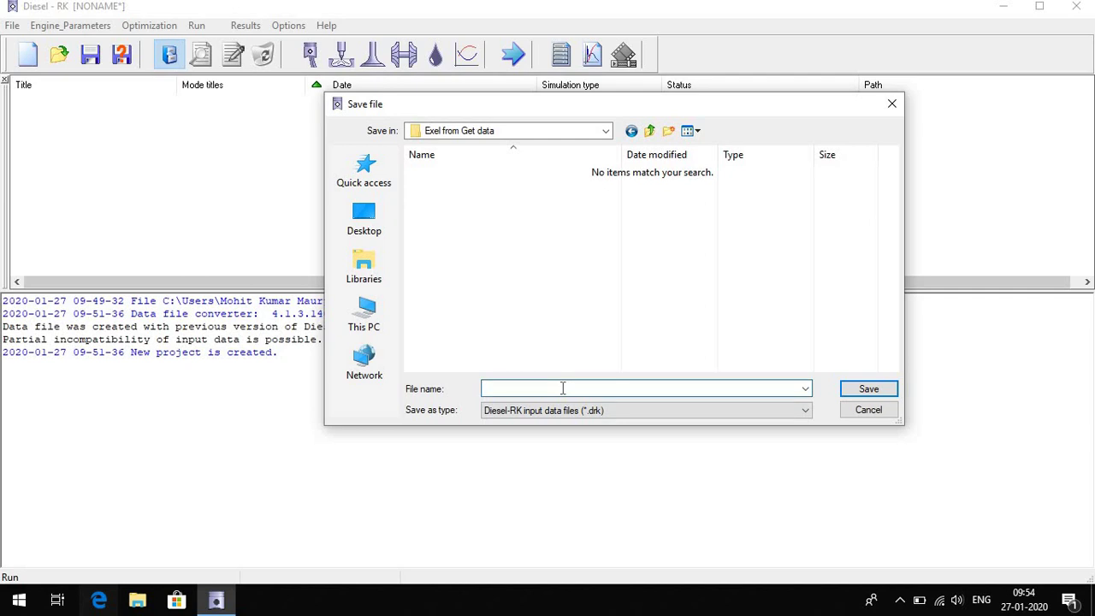
pyautogui.write('NEW 8.')
pyautogui.click(866, 390)
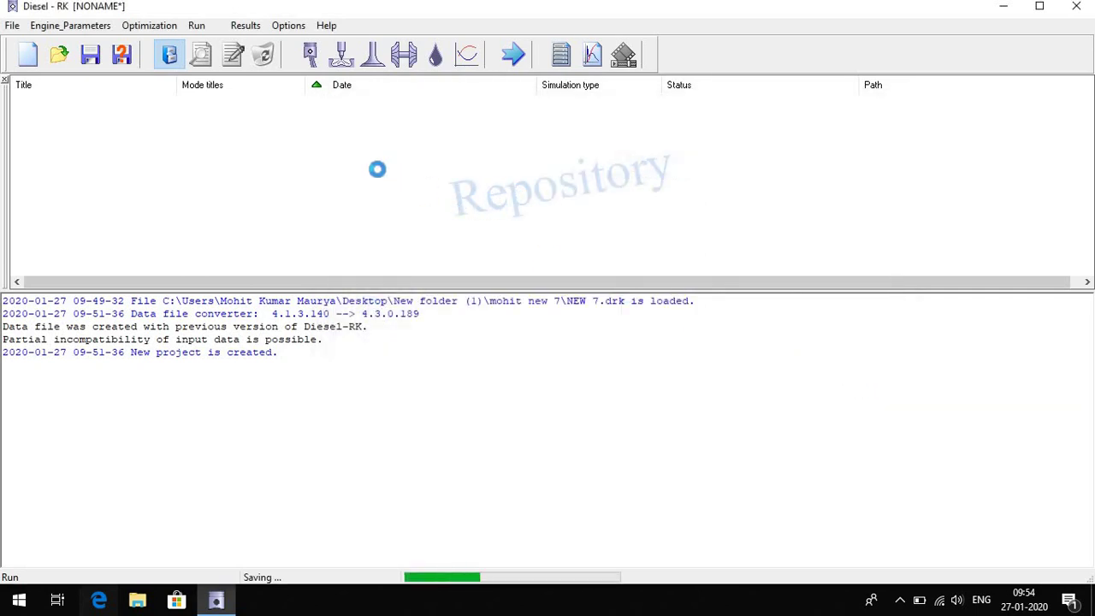
# - Run the ICE simulation until 'Computing is done' is reported after 55 seconds
pyautogui.click(421, 399)
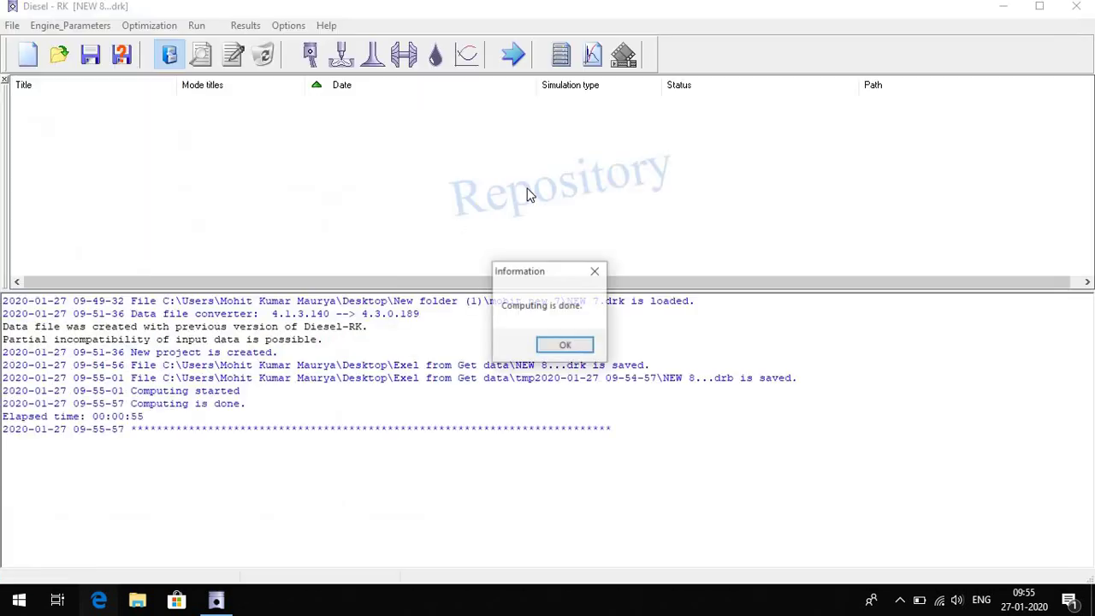
# - Dismiss the computing-done message and open the engine parameters table for the 1500 rpm Mode #1 run
pyautogui.click(542, 346)
pyautogui.click(562, 101)
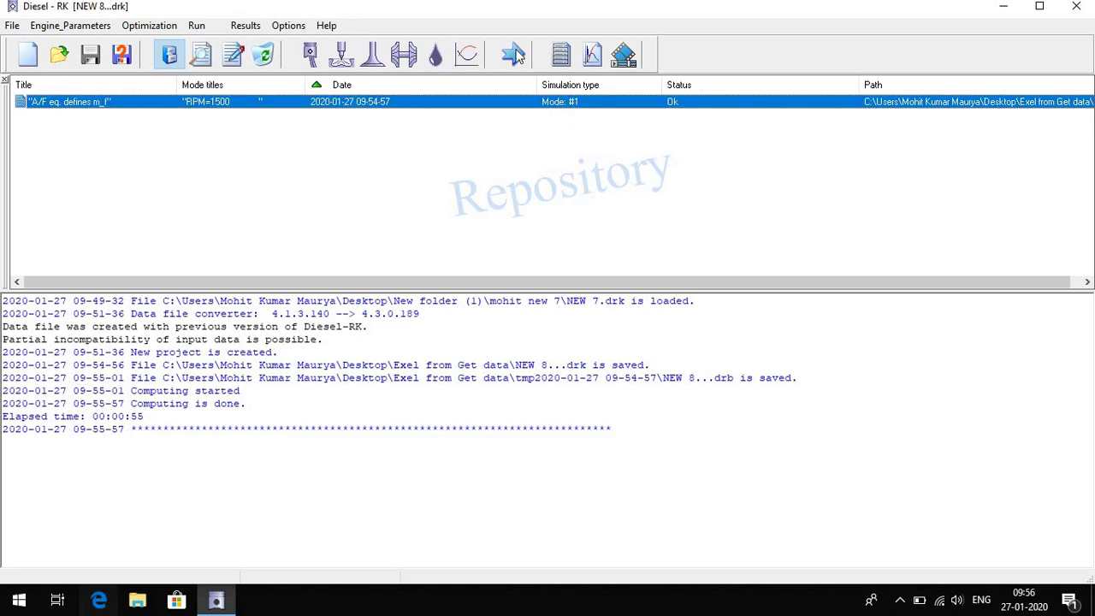
pyautogui.click(582, 57)
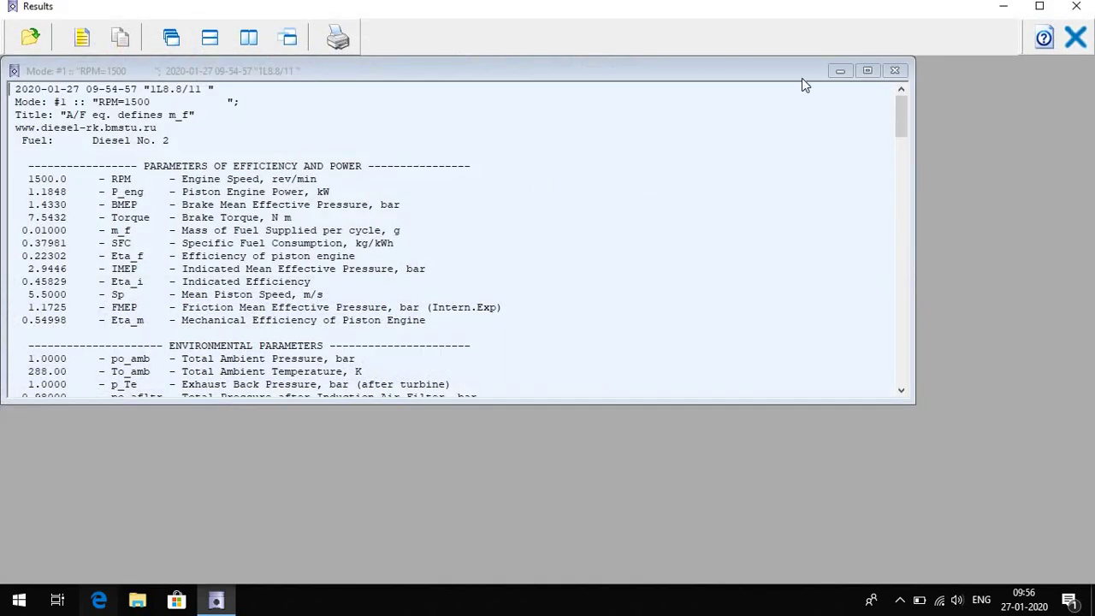
# - Maximize the engine parameters table, read through it, and close it
pyautogui.click(867, 71)
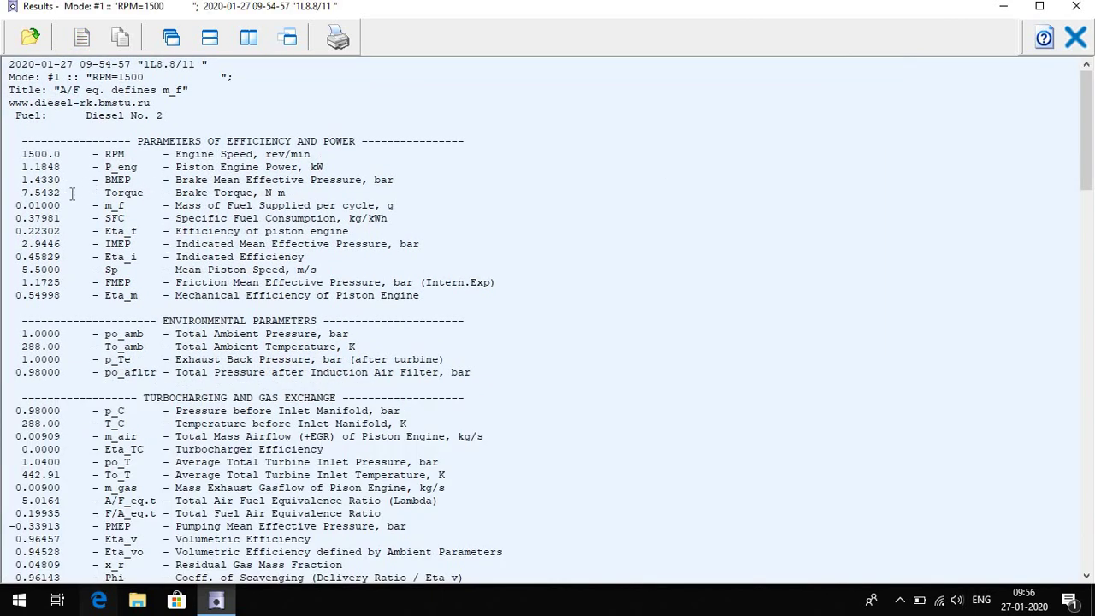
pyautogui.scroll(-1, 84, 193)
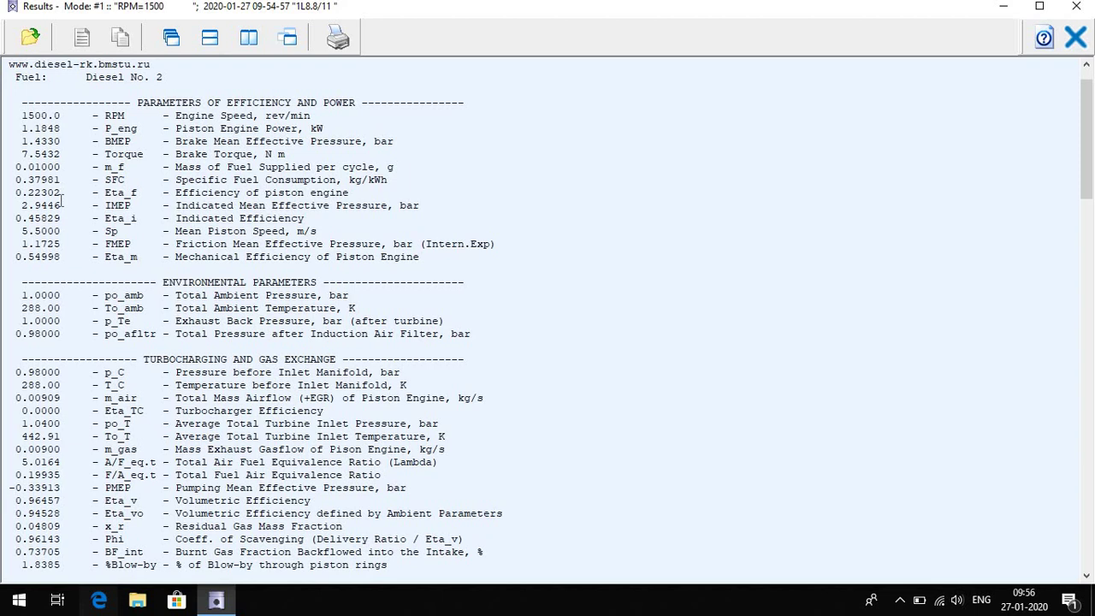
pyautogui.scroll(-13, 109, 205)
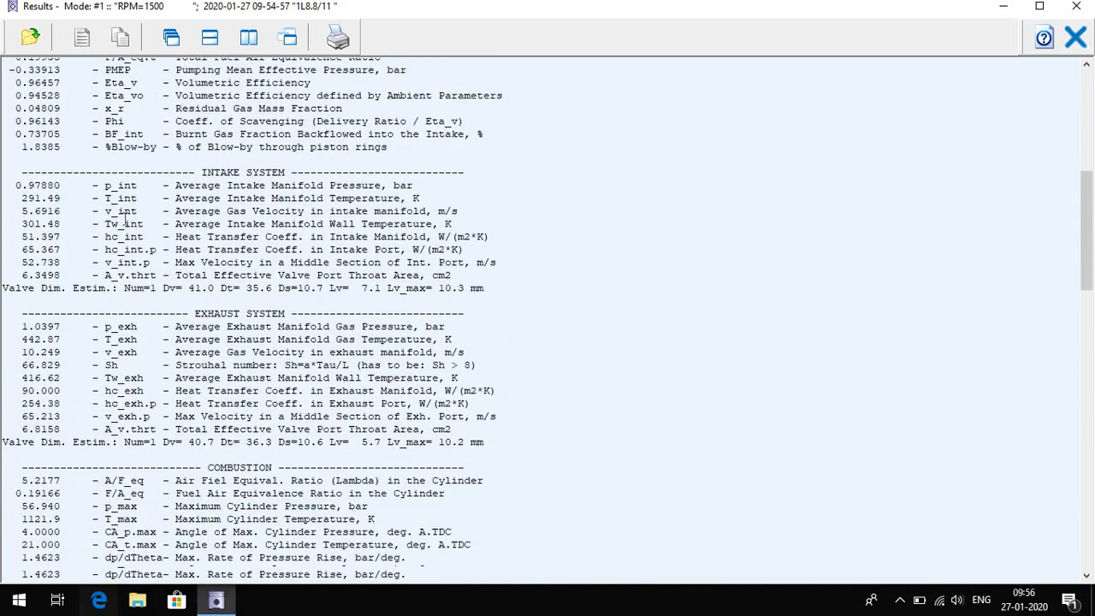
pyautogui.scroll(-6, 125, 219)
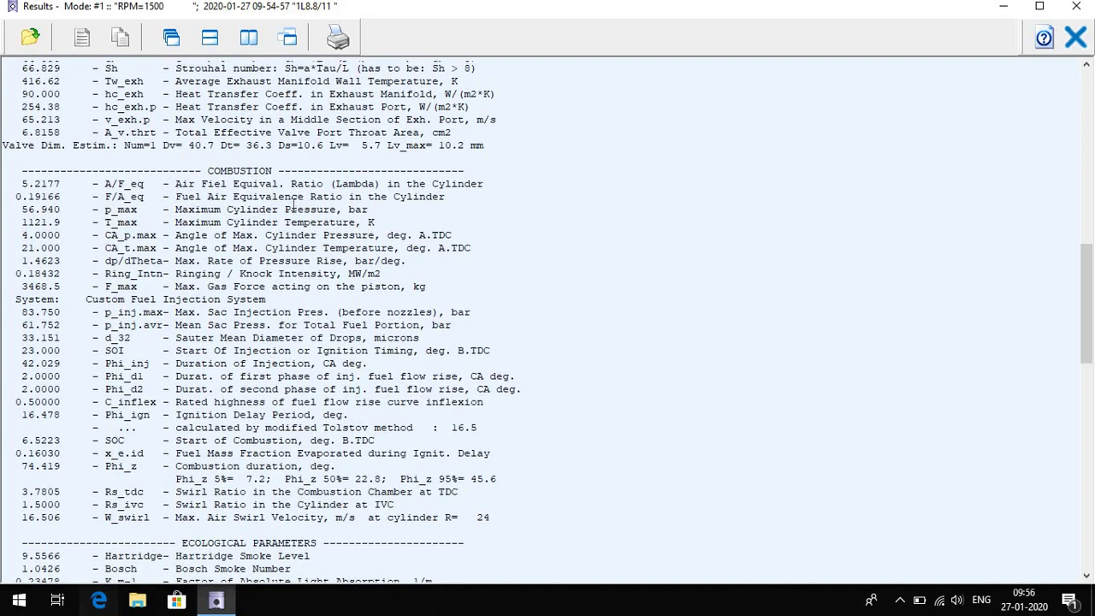
pyautogui.scroll(8, 297, 204)
pyautogui.scroll(-13, 324, 184)
pyautogui.scroll(-20, 324, 184)
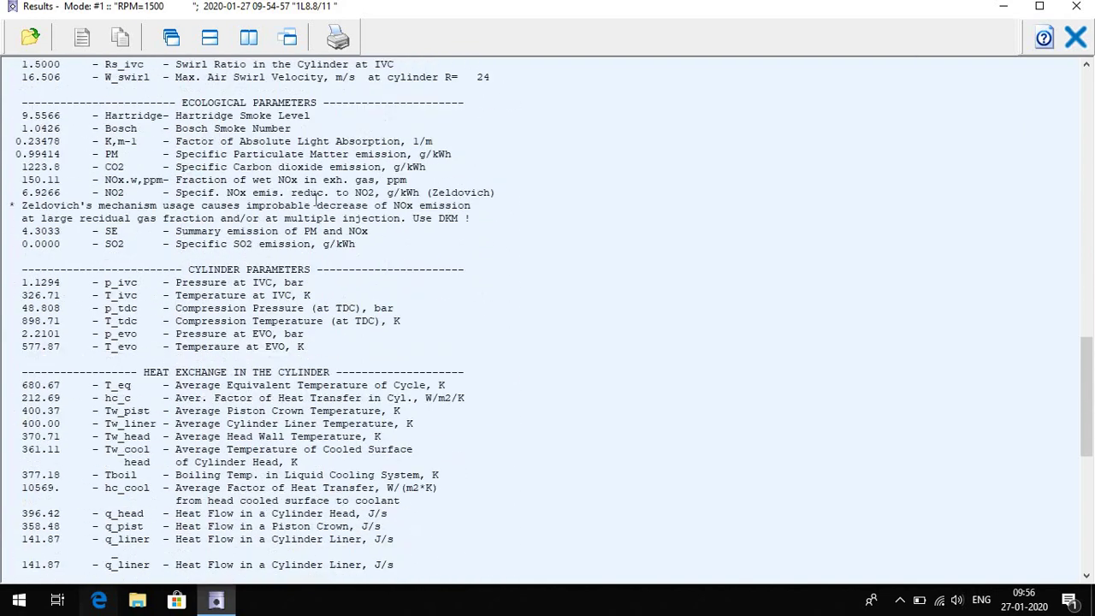
pyautogui.scroll(10, 297, 220)
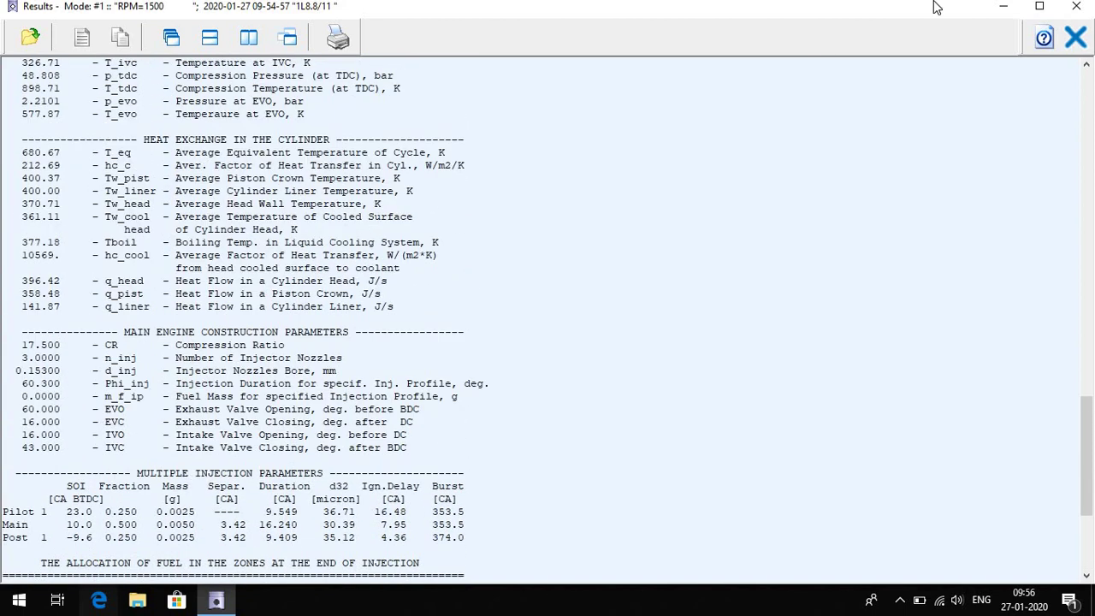
pyautogui.click(1076, 36)
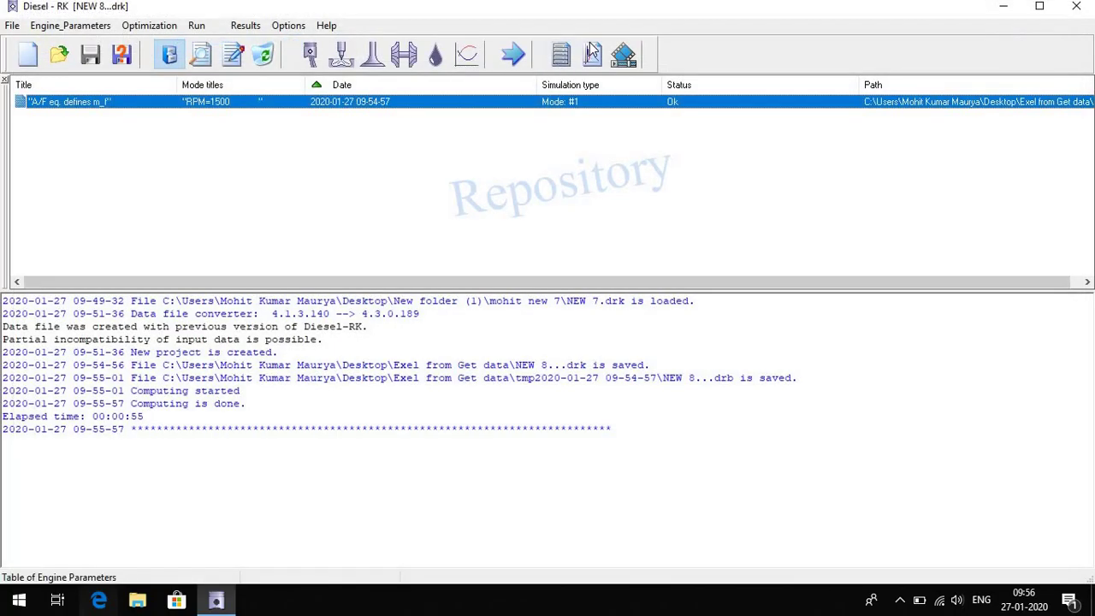
# - Open the Diagrams window showing the In-cylinder Parameters function group
pyautogui.click(573, 68)
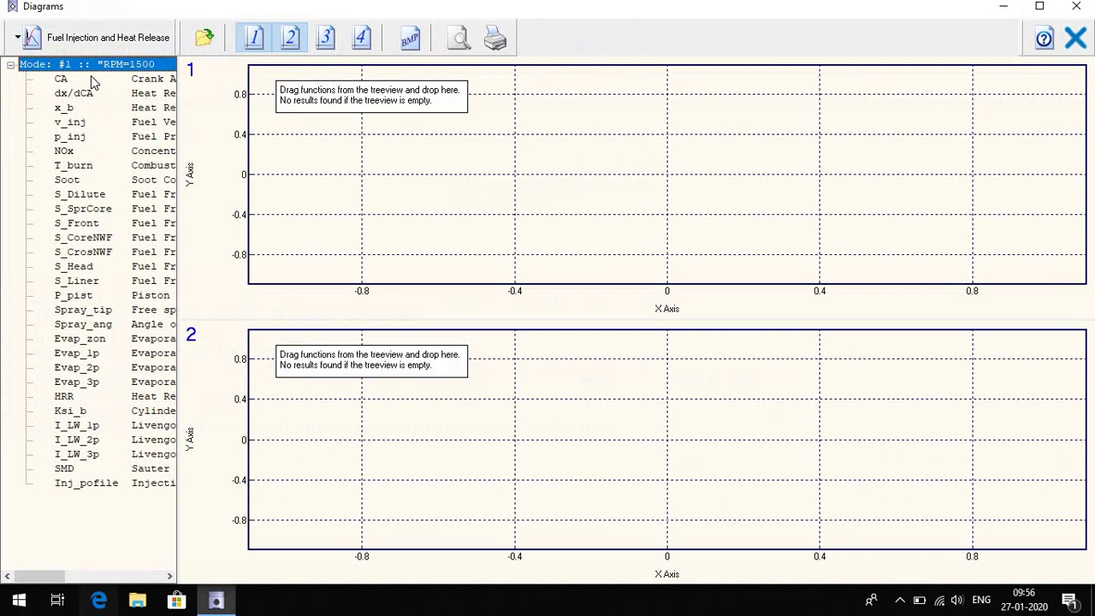
pyautogui.click(86, 38)
pyautogui.click(101, 127)
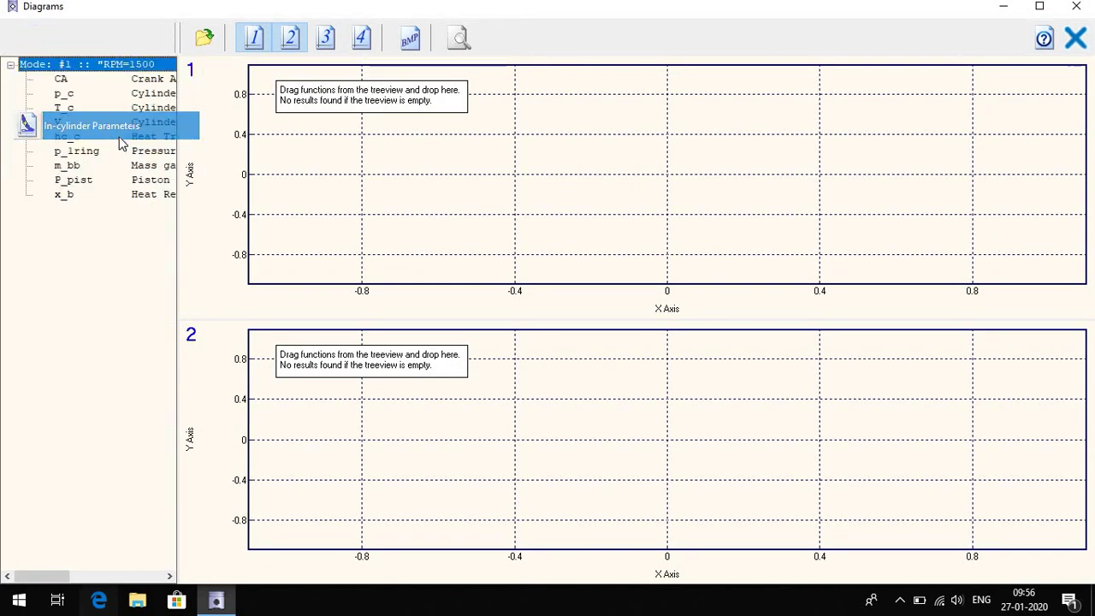
# - Plot cylinder pressure p_c in diagram 1 and temperature T_c in diagram 2, then close the diagrams
pyautogui.moveTo(143, 95); pyautogui.dragTo(285, 221)
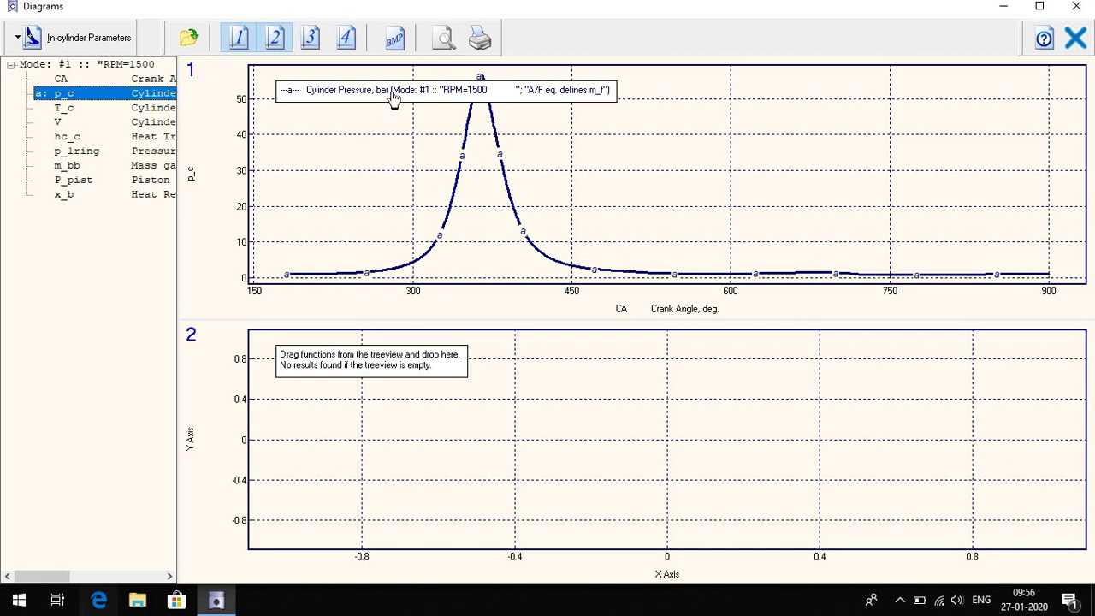
pyautogui.moveTo(627, 106); pyautogui.dragTo(870, 108)
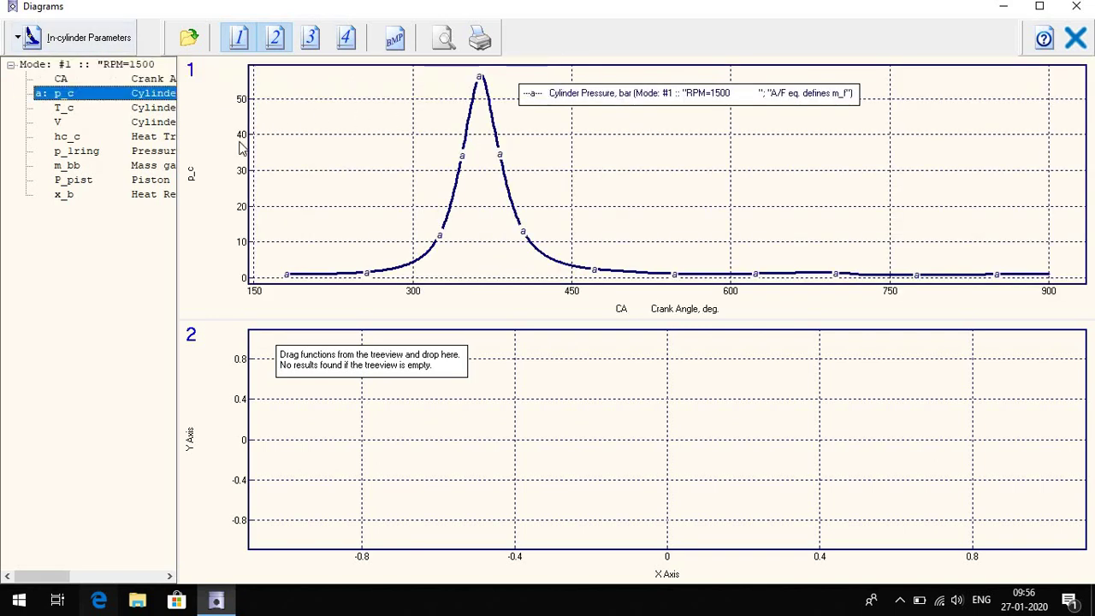
pyautogui.moveTo(154, 114); pyautogui.dragTo(318, 398)
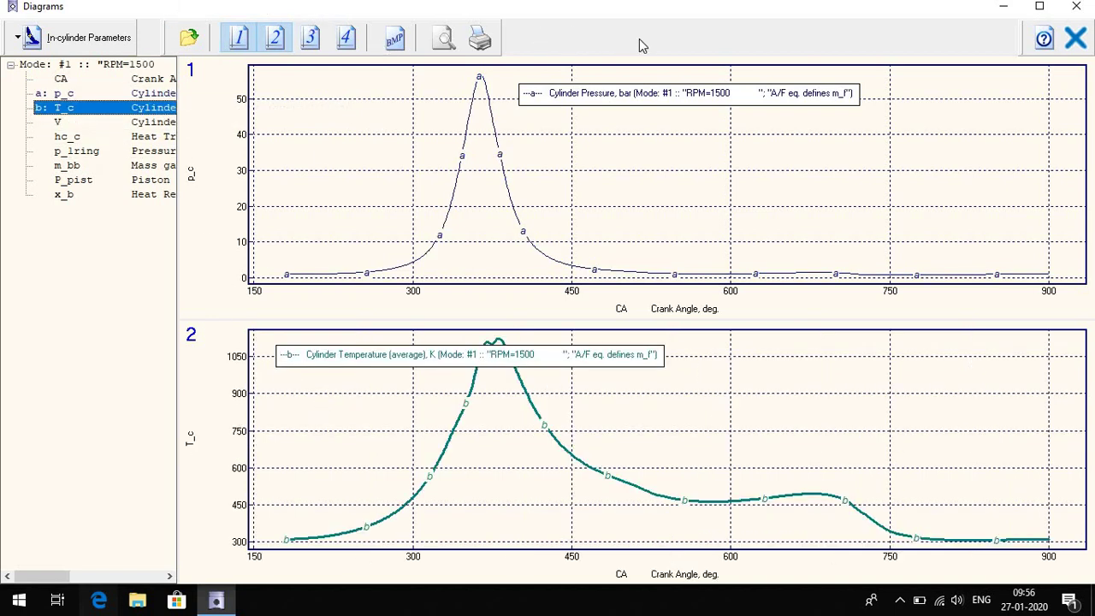
pyautogui.click(1075, 38)
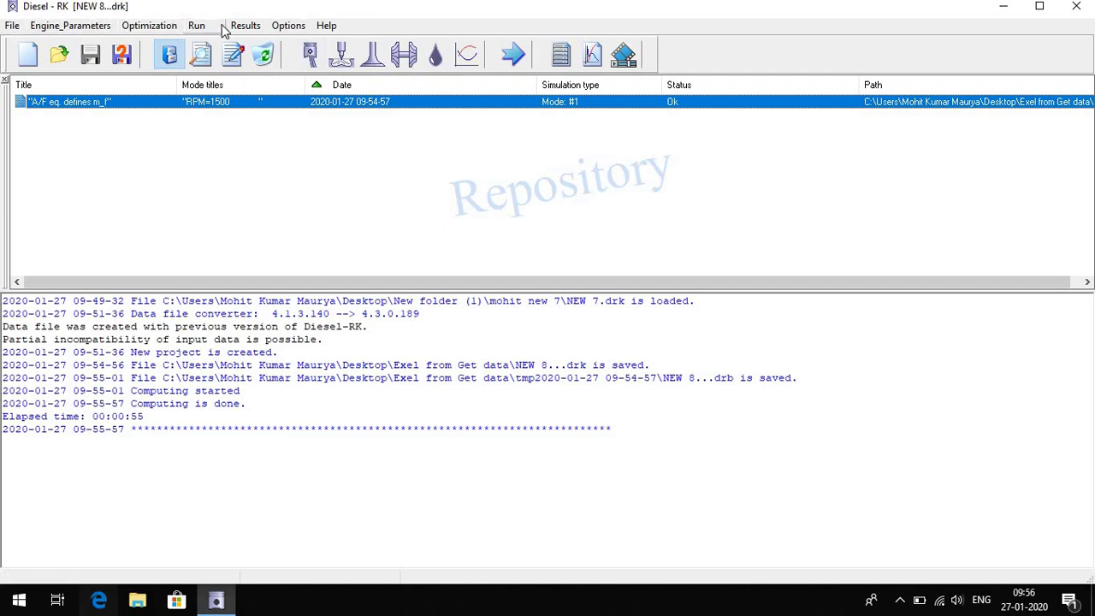
pyautogui.click(288, 26)
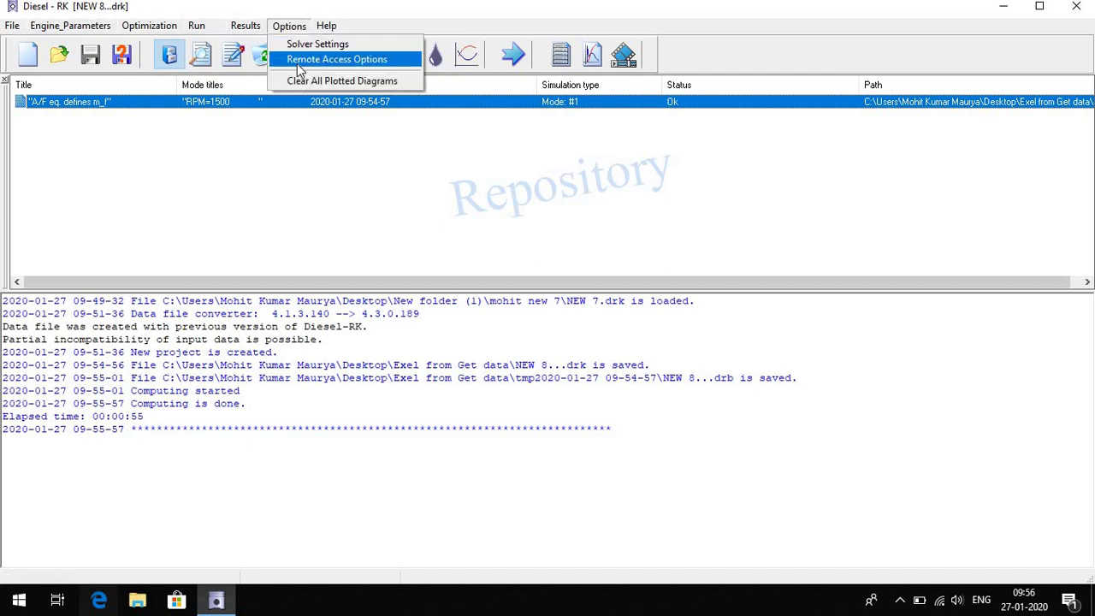
pyautogui.click(308, 60)
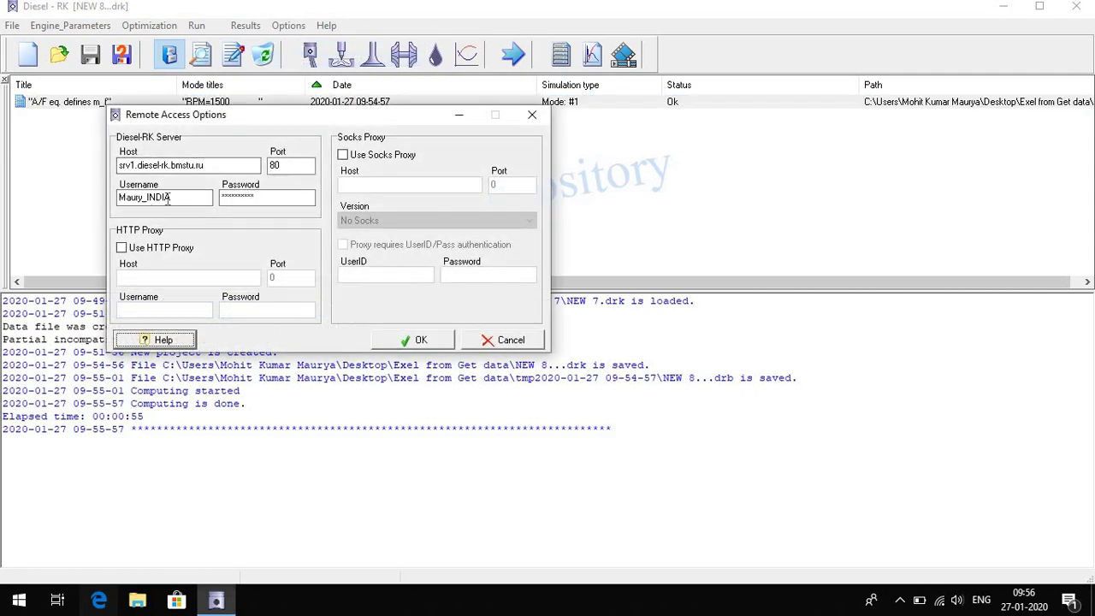
pyautogui.click(255, 203)
pyautogui.click(420, 340)
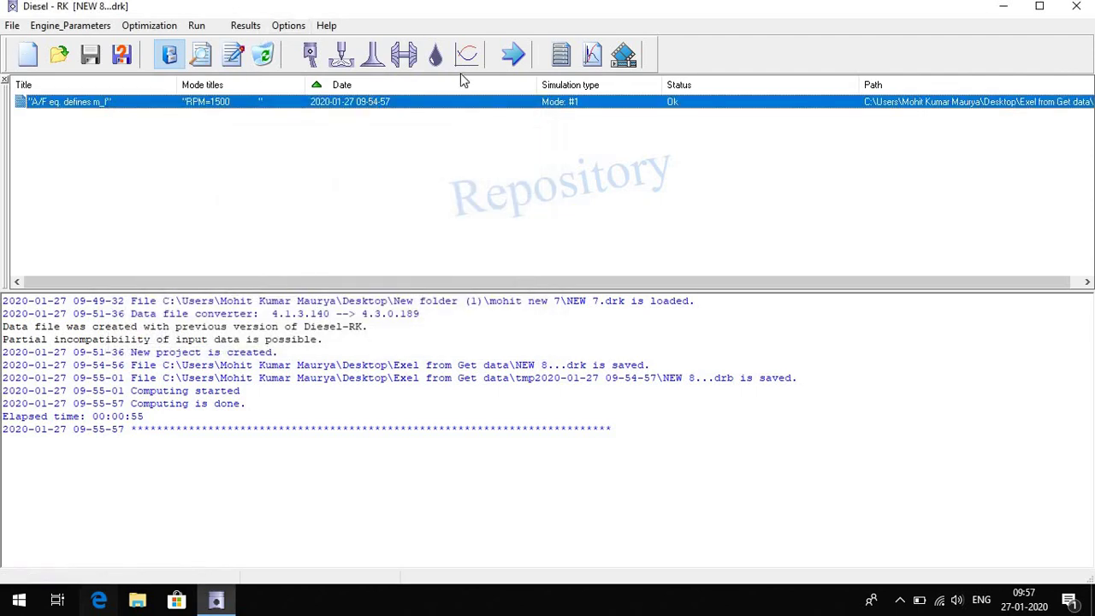